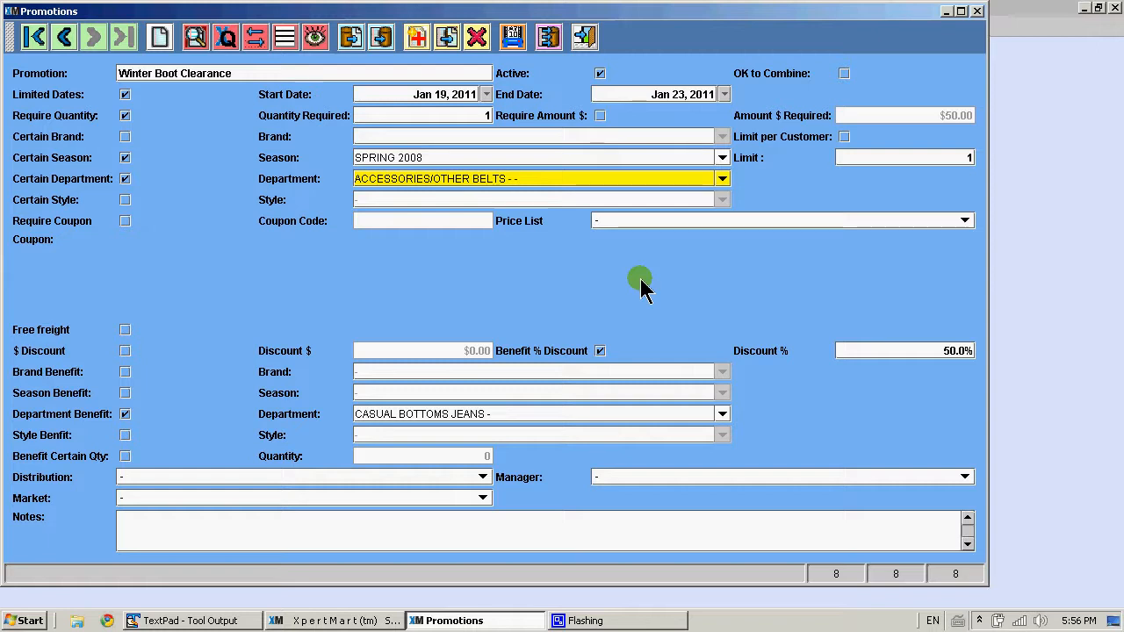
Toggle the Certain Brand, Certain Season and Certain Department restrictions, leaving brand and department enabled
left_click(126, 179)
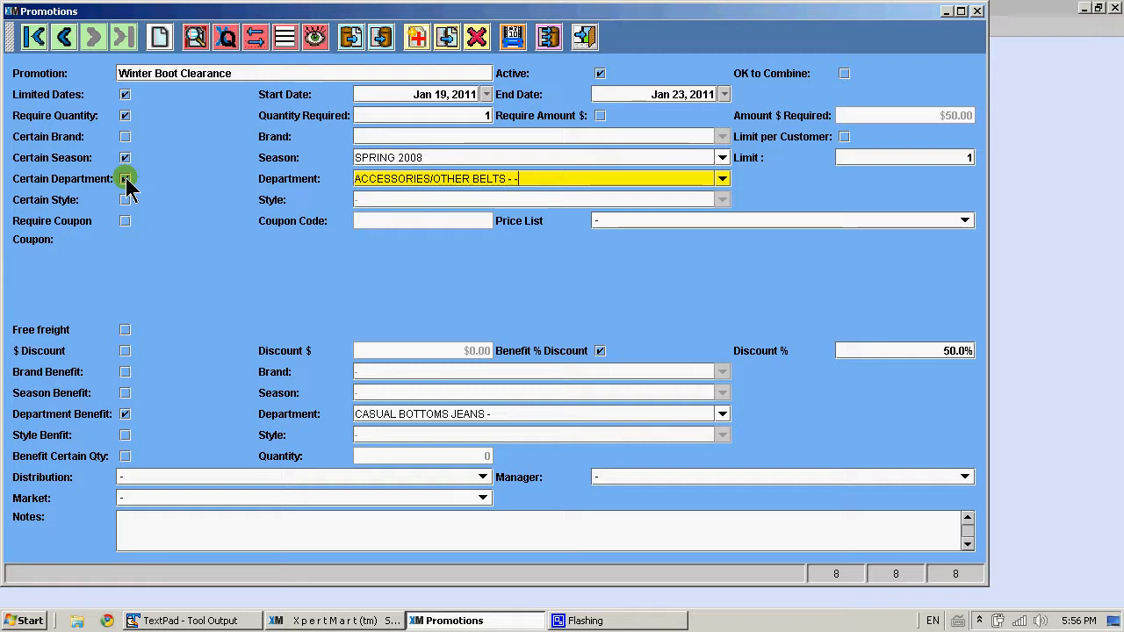
left_click(125, 137)
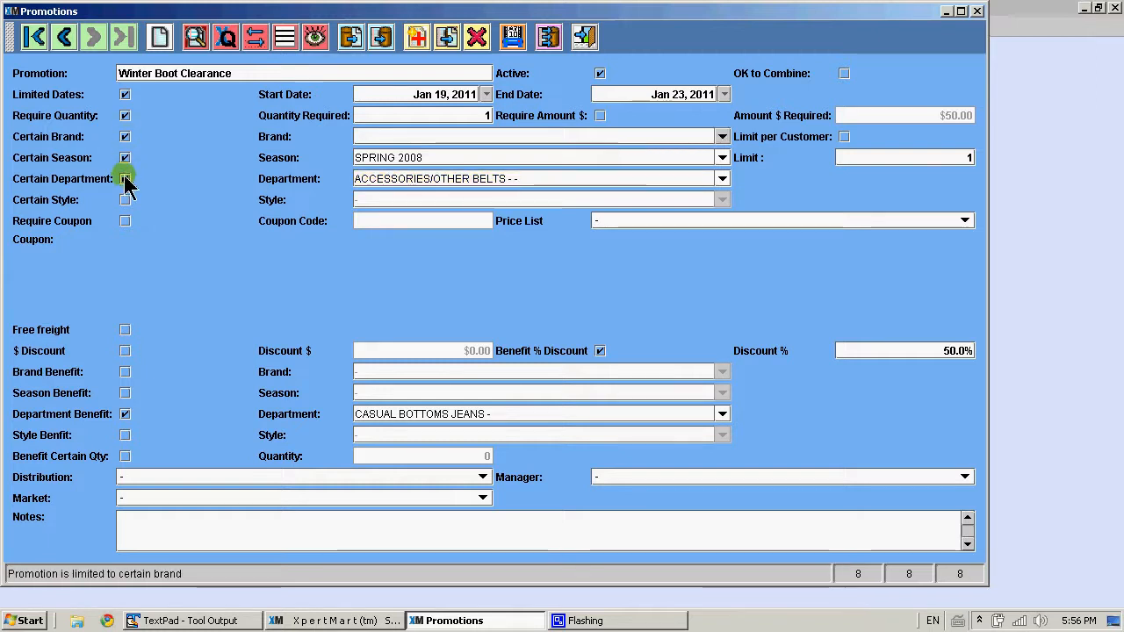
left_click(124, 178)
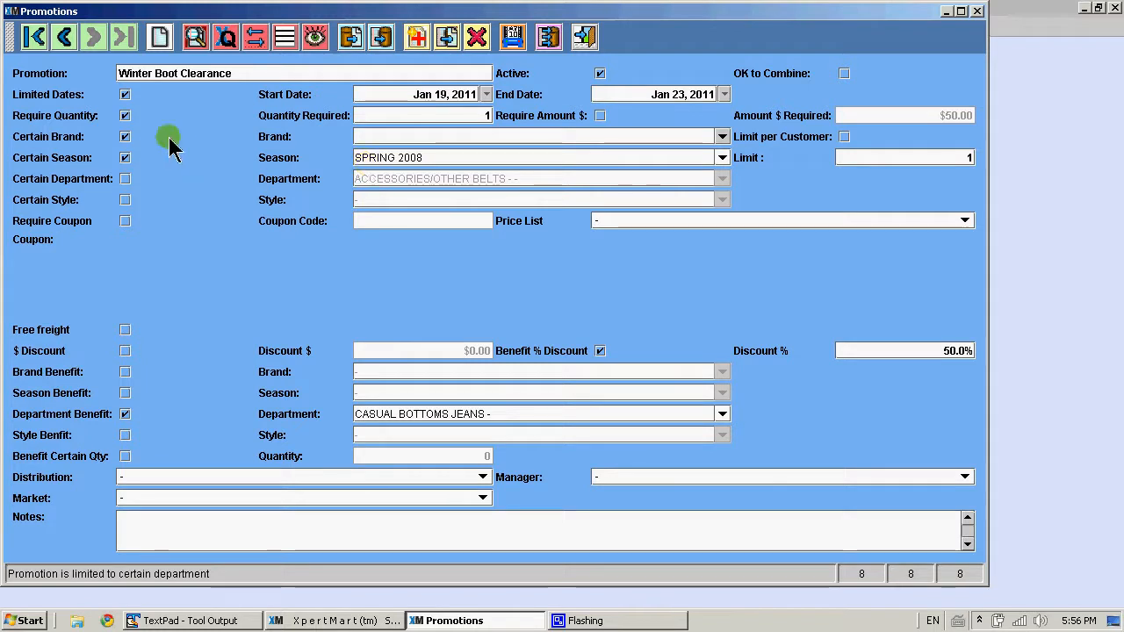
left_click(123, 140)
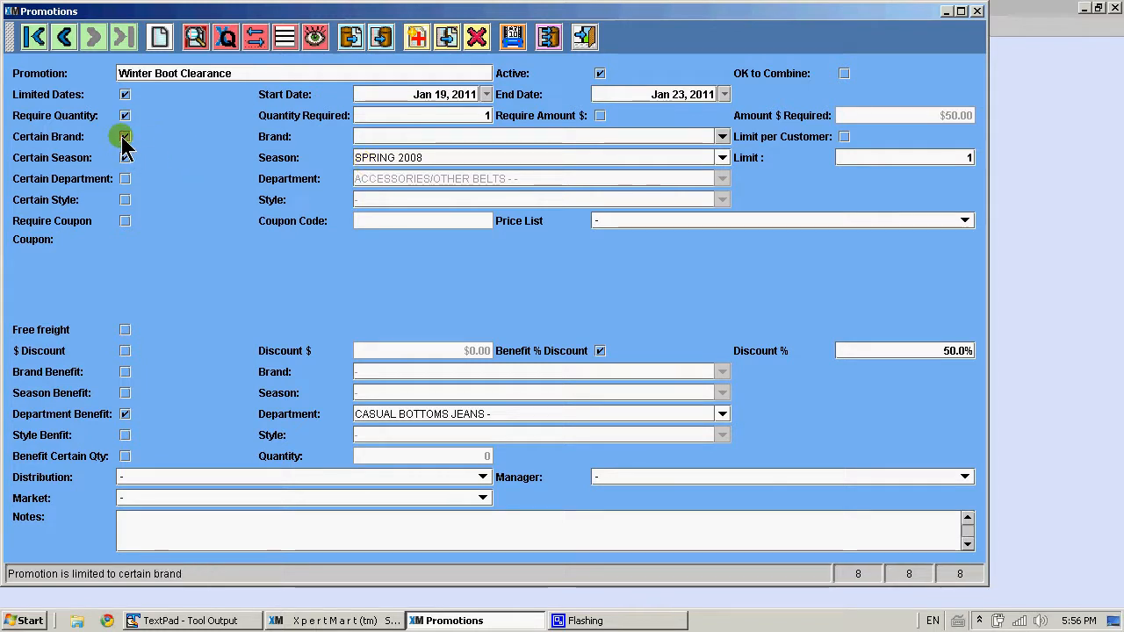
left_click(124, 180)
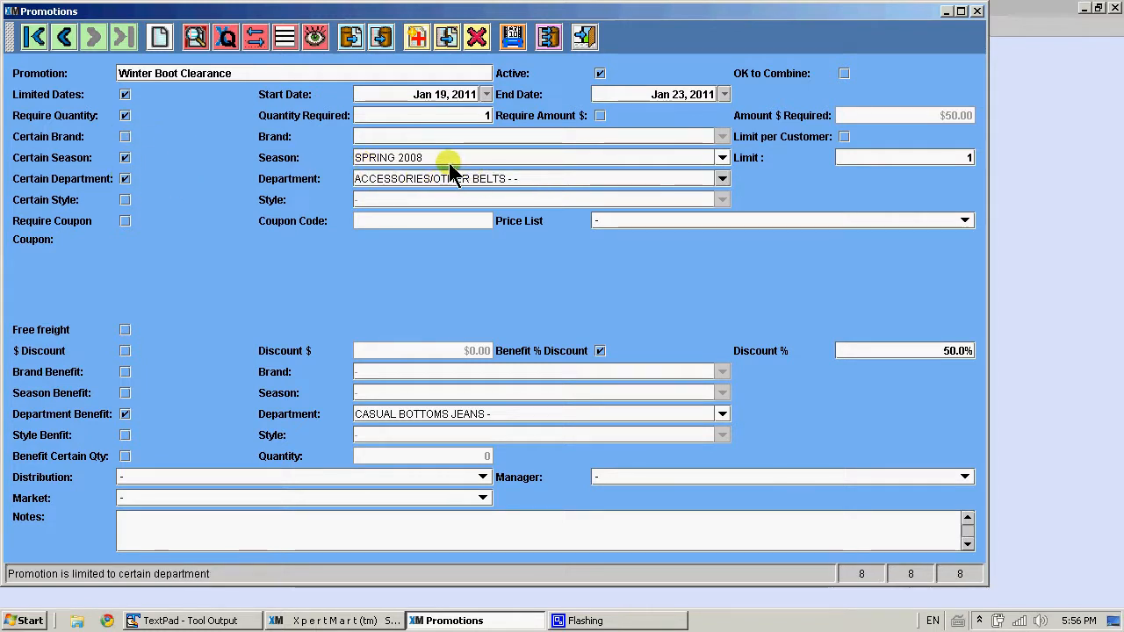
left_click(125, 158)
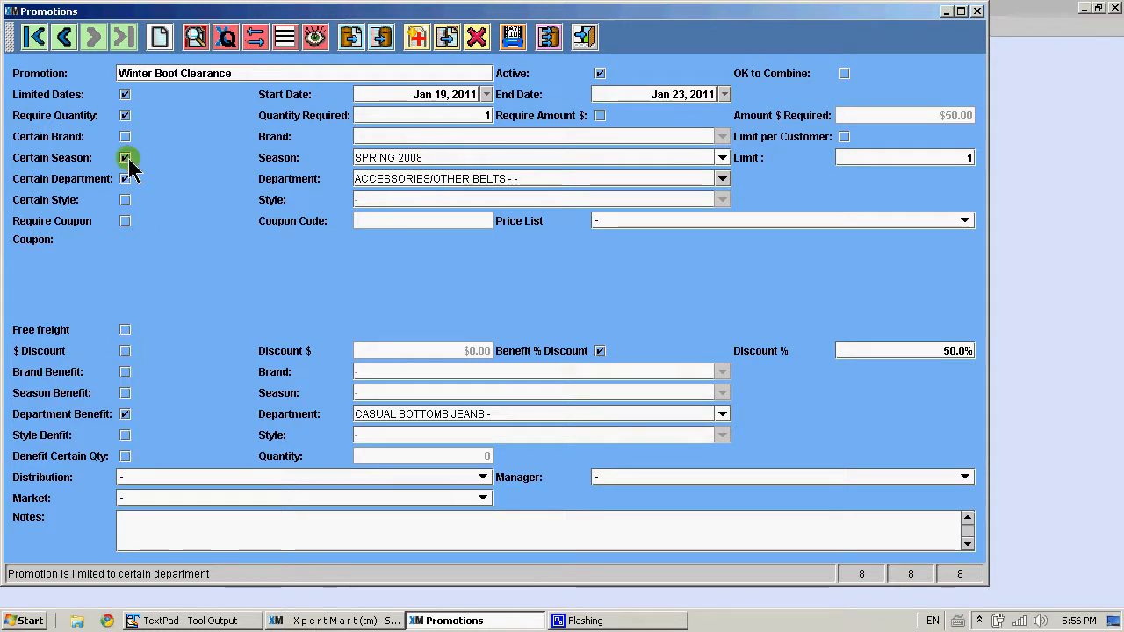
left_click(124, 158)
left_click(124, 138)
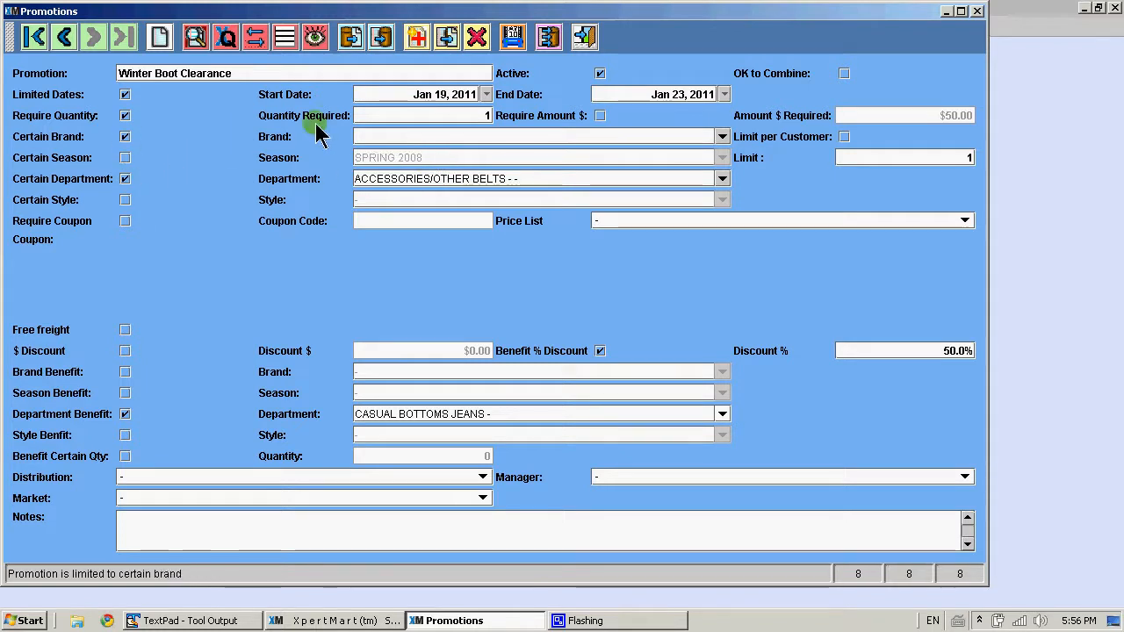
Set the required brand to NIKE, then switch the brand restriction off again
left_click(365, 138)
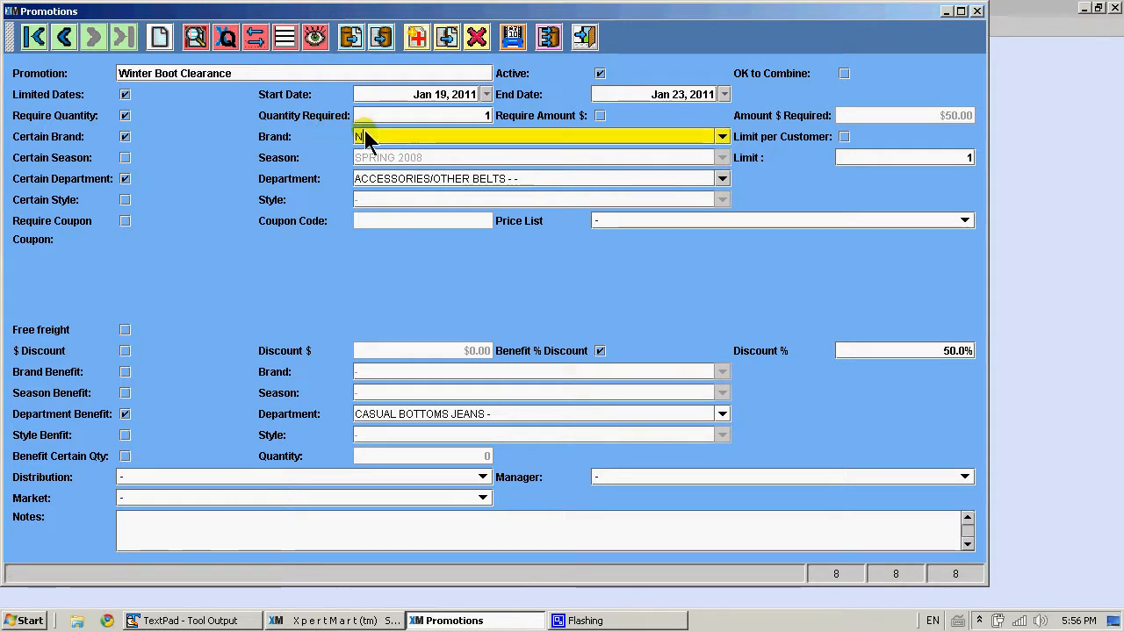
type("NIKE")
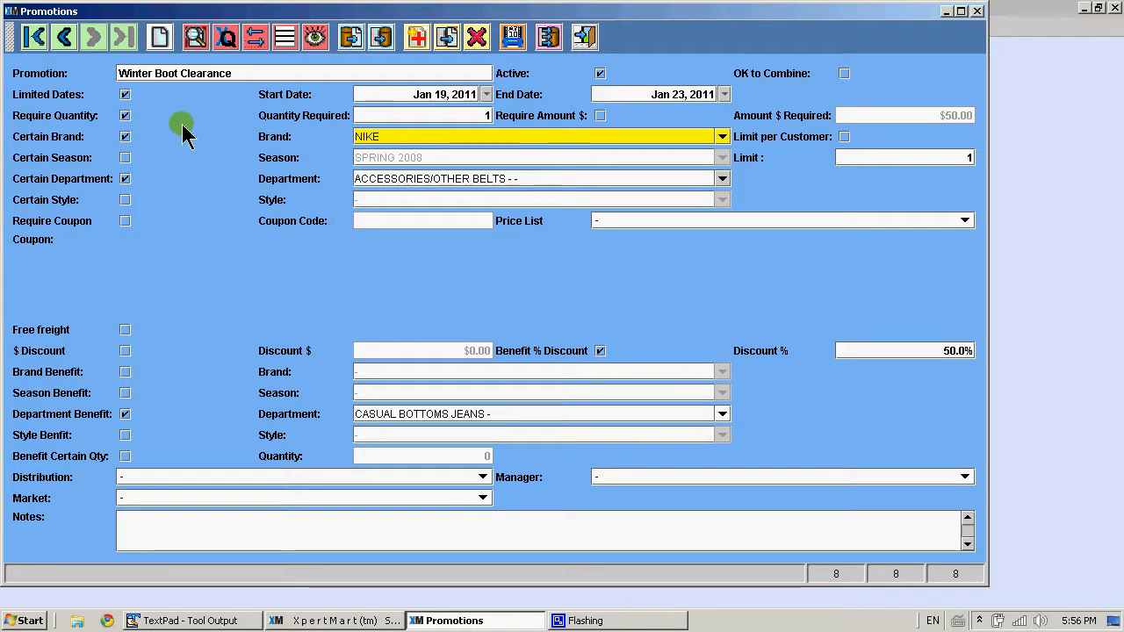
left_click(126, 138)
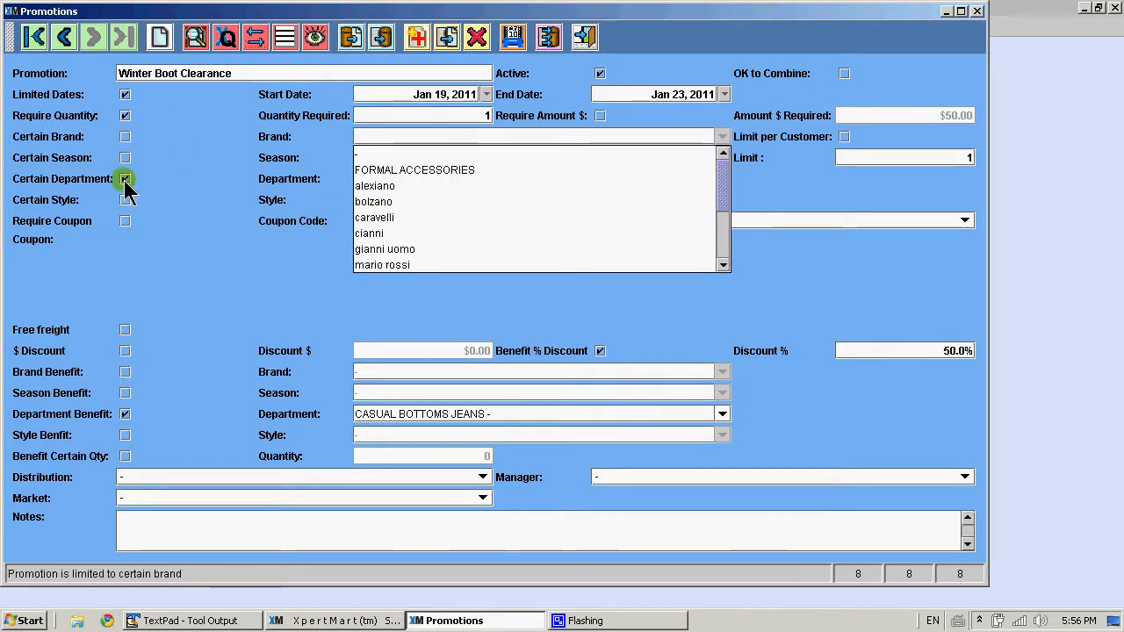
Replace the department restriction with a certain-style restriction and choose style S2100 RNG
left_click(126, 180)
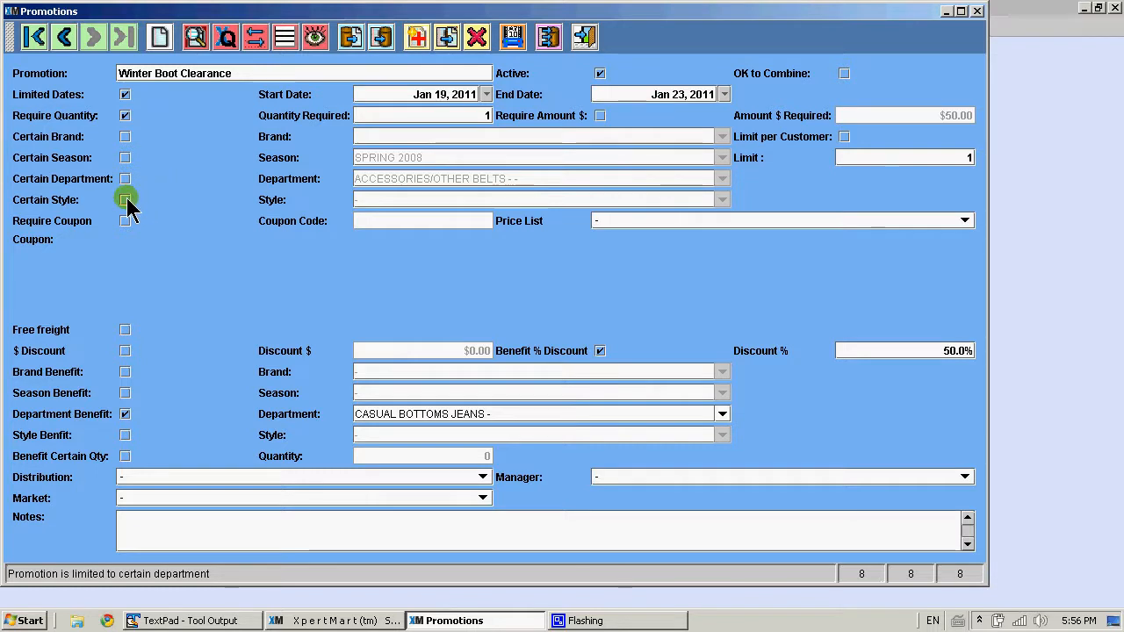
left_click(126, 201)
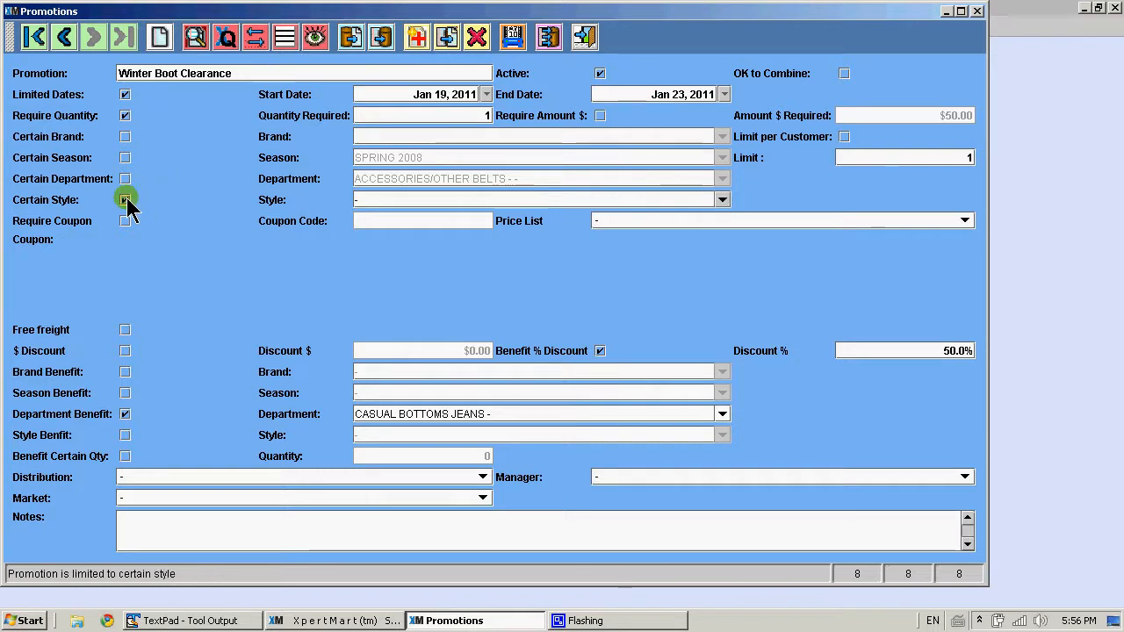
left_click(382, 202)
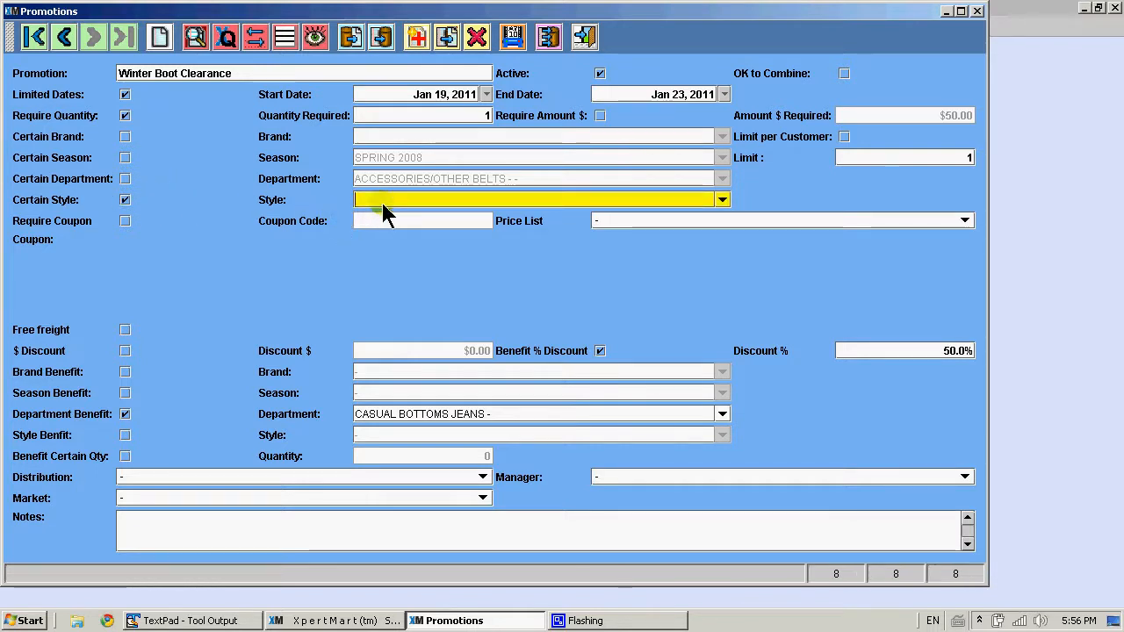
type("S-1587")
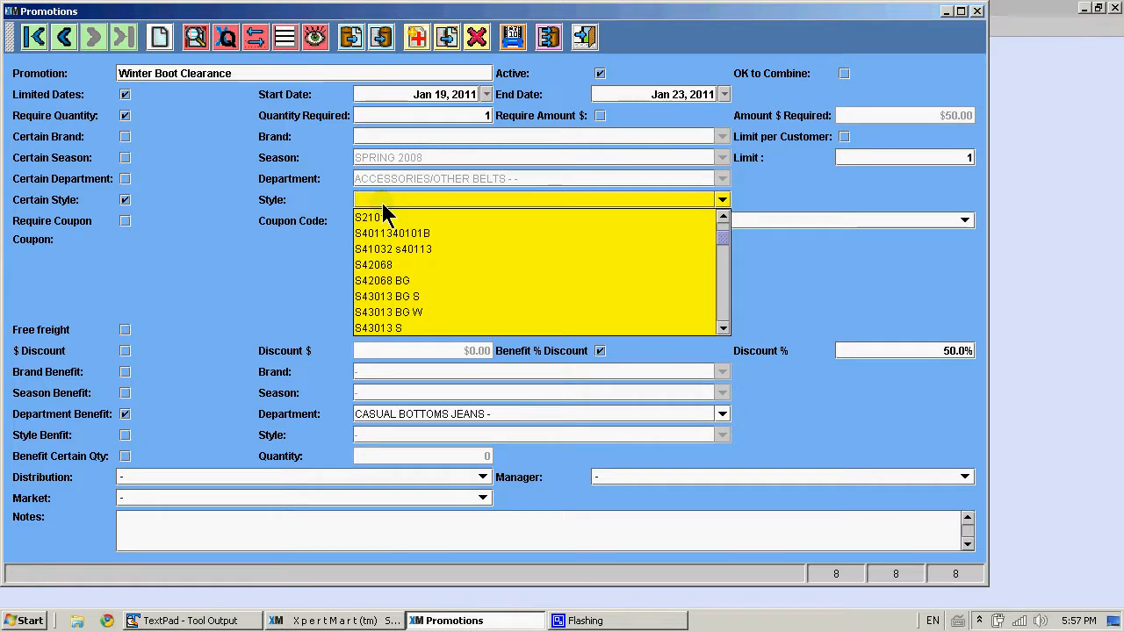
key("Page_Down")
key("Page_Down")
key("Page_Down")
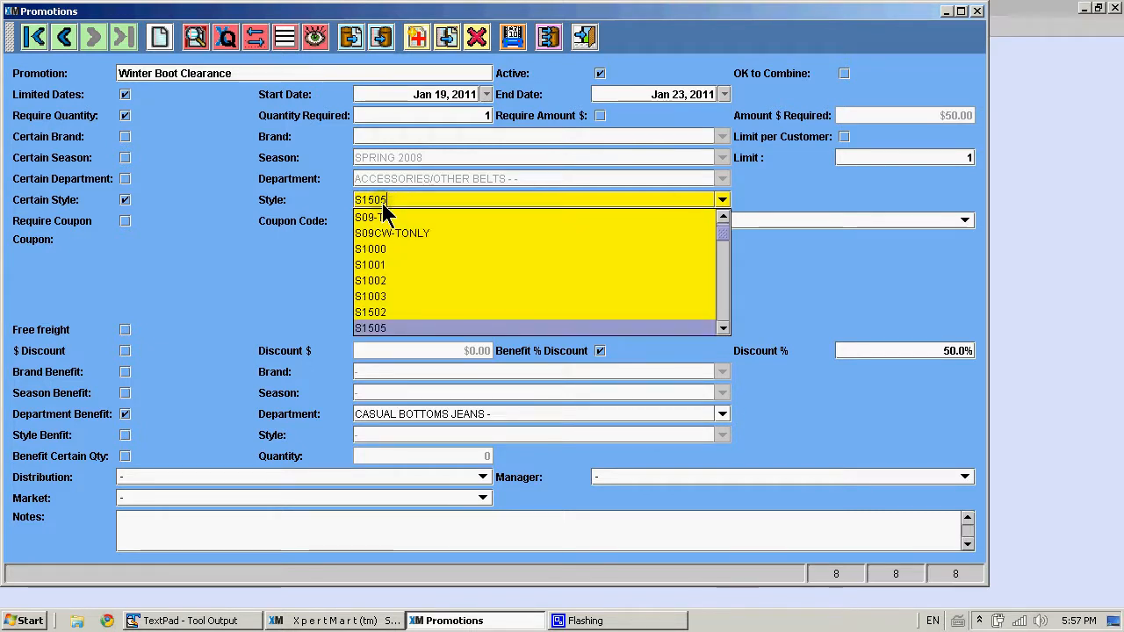
key("Up")
key("Up")
key("Up")
key("Up")
key("Up")
key("Up")
key("Down")
key("Down")
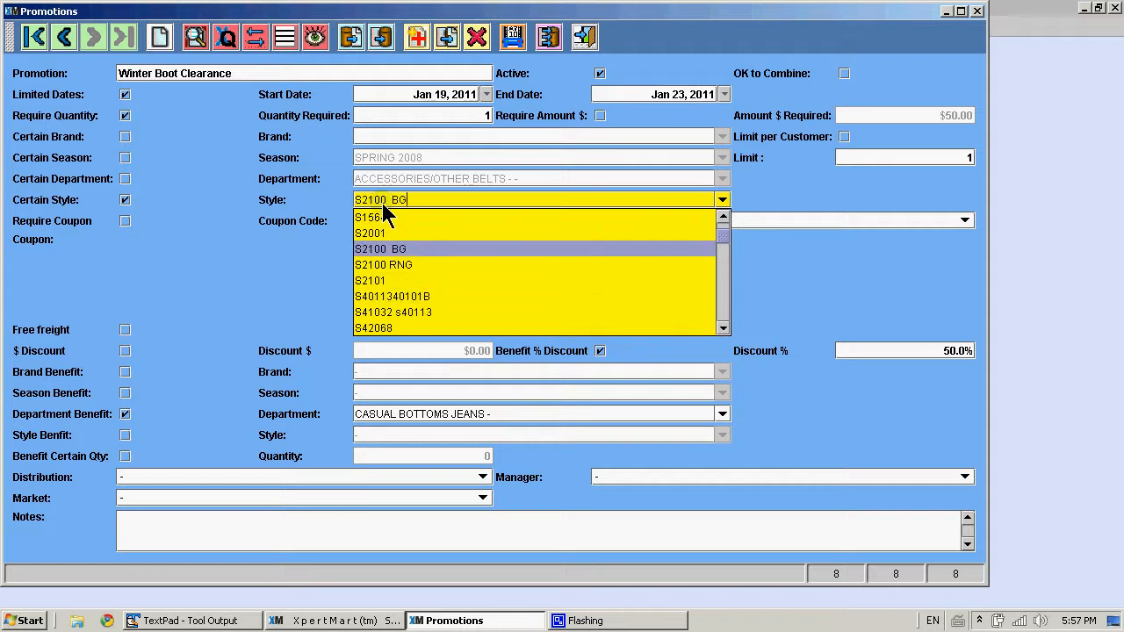
key("Return")
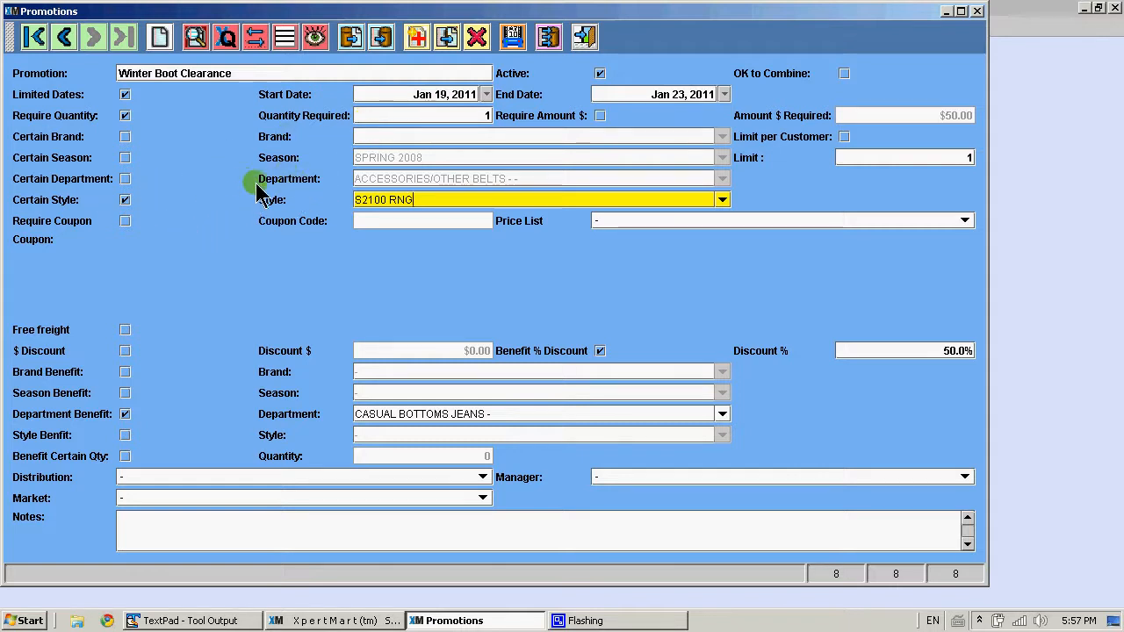
Switch between the department, style, brand and season restrictions, finishing with only the style restriction on
left_click(128, 179)
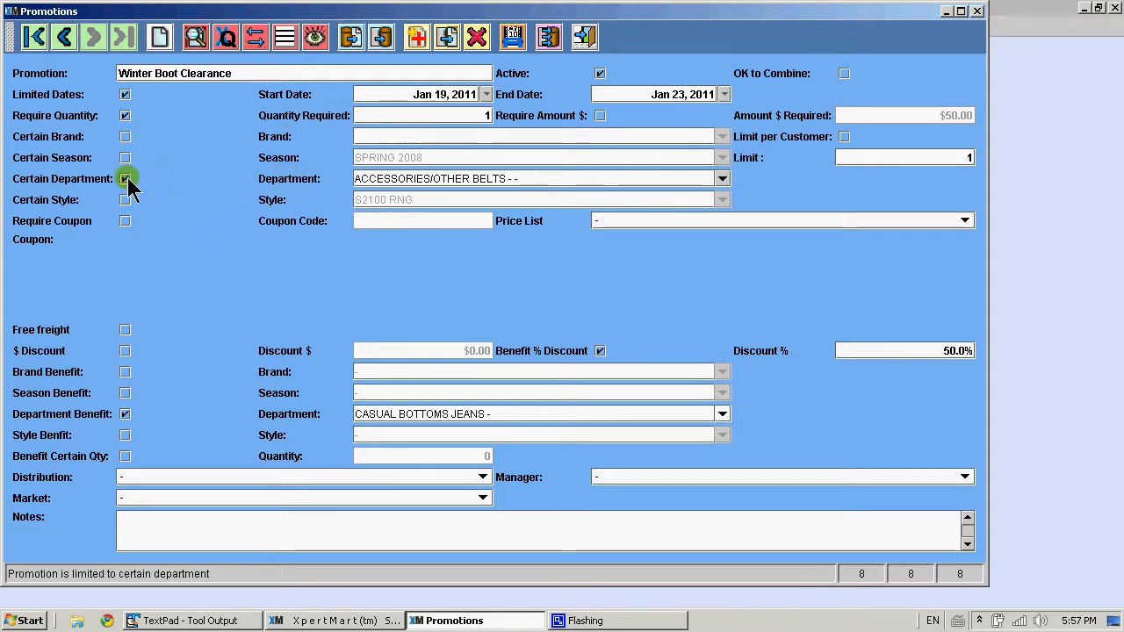
left_click(127, 199)
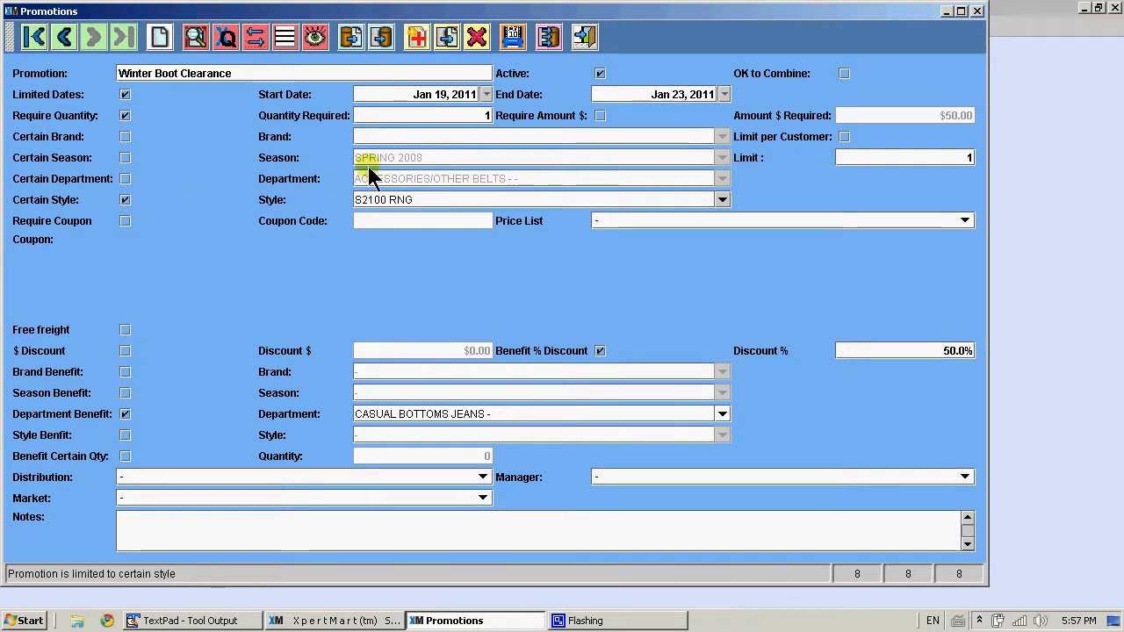
left_click(126, 139)
left_click(125, 159)
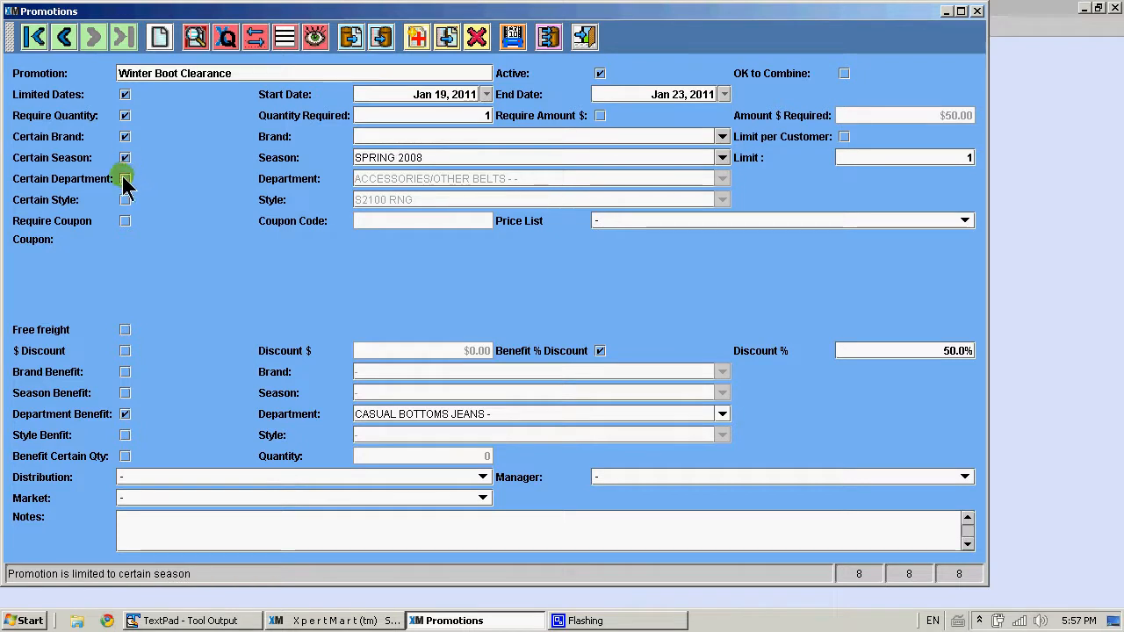
left_click(125, 180)
left_click(126, 201)
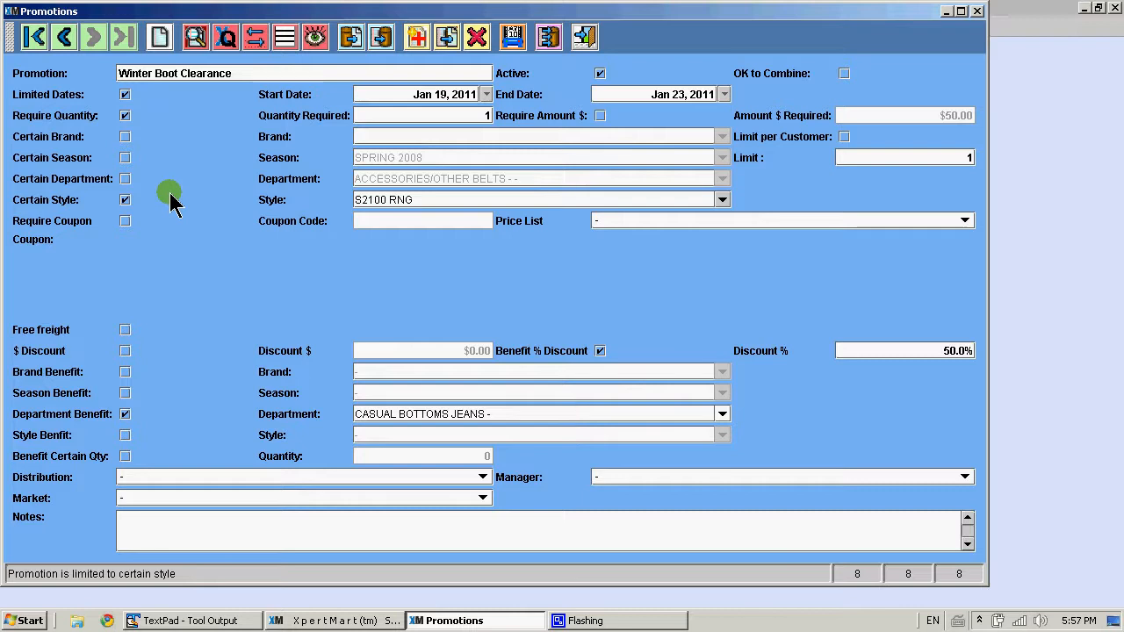
Change the required style to RIVELING
left_click(442, 201)
key("BackSpace")
key("BackSpace")
key("BackSpace")
key("BackSpace")
key("BackSpace")
key("BackSpace")
key("BackSpace")
key("BackSpace")
key("BackSpace")
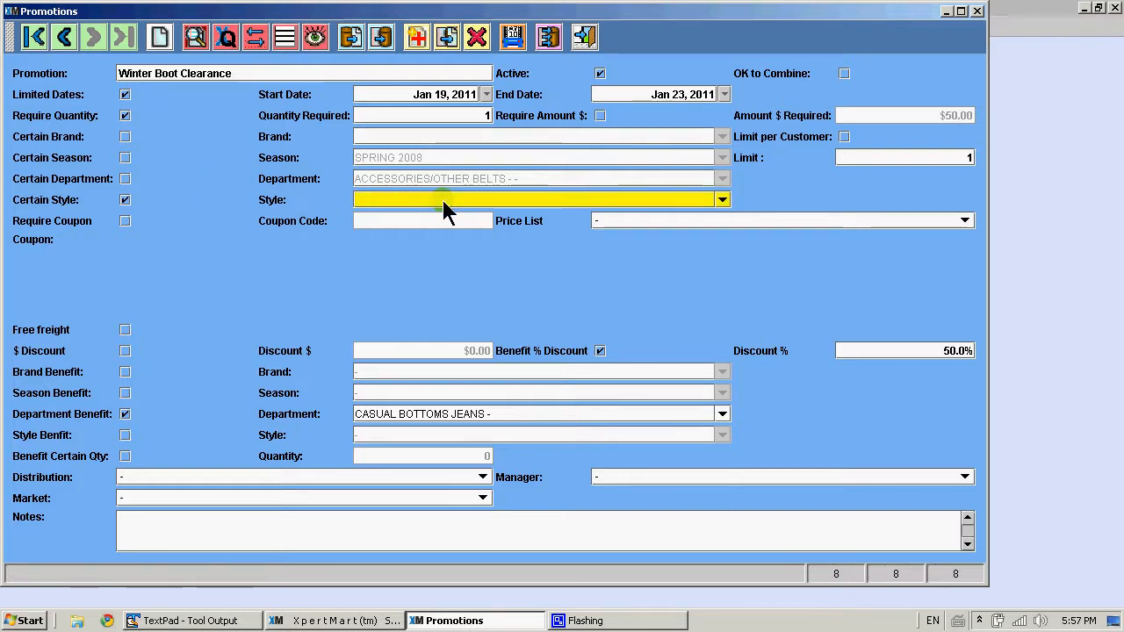
type("R")
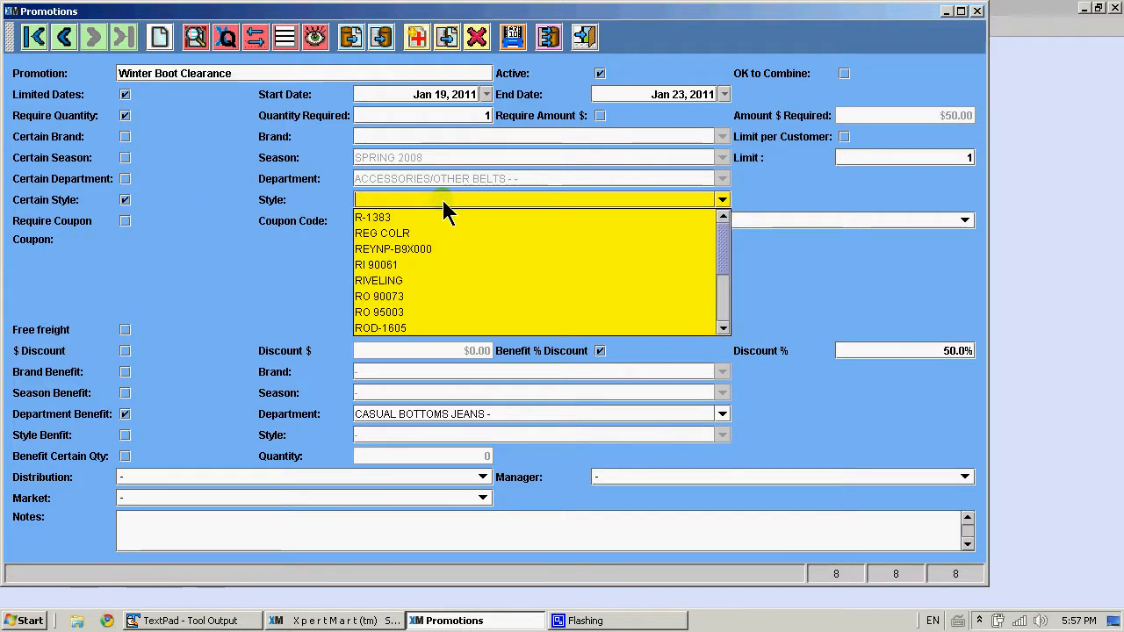
key("Down")
key("Down")
key("Down")
key("Down")
key("Down")
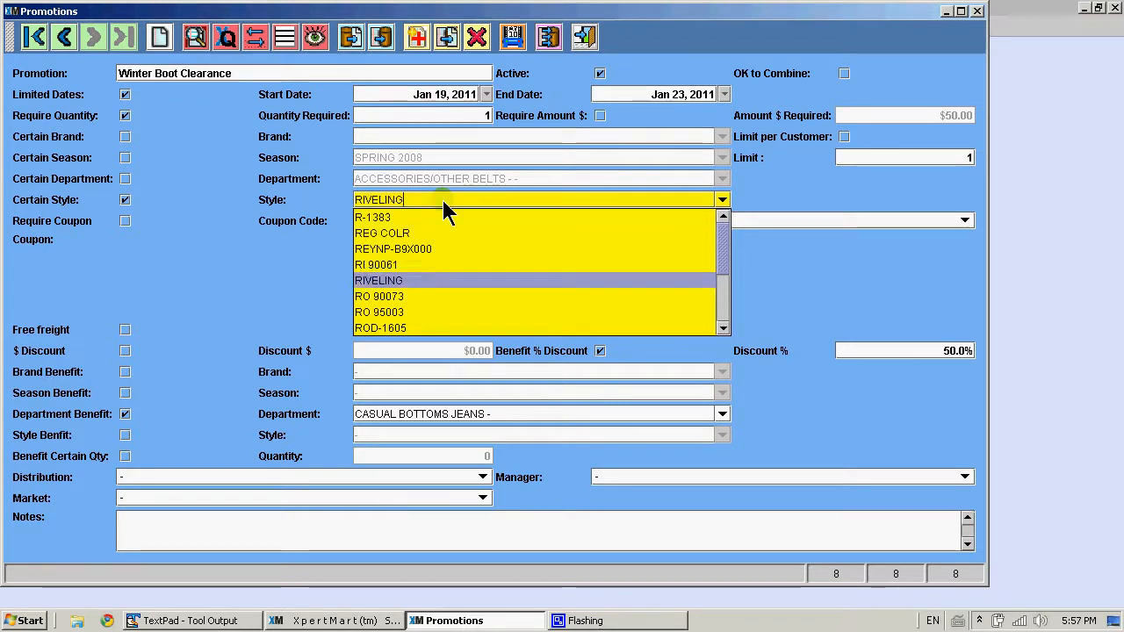
key("Return")
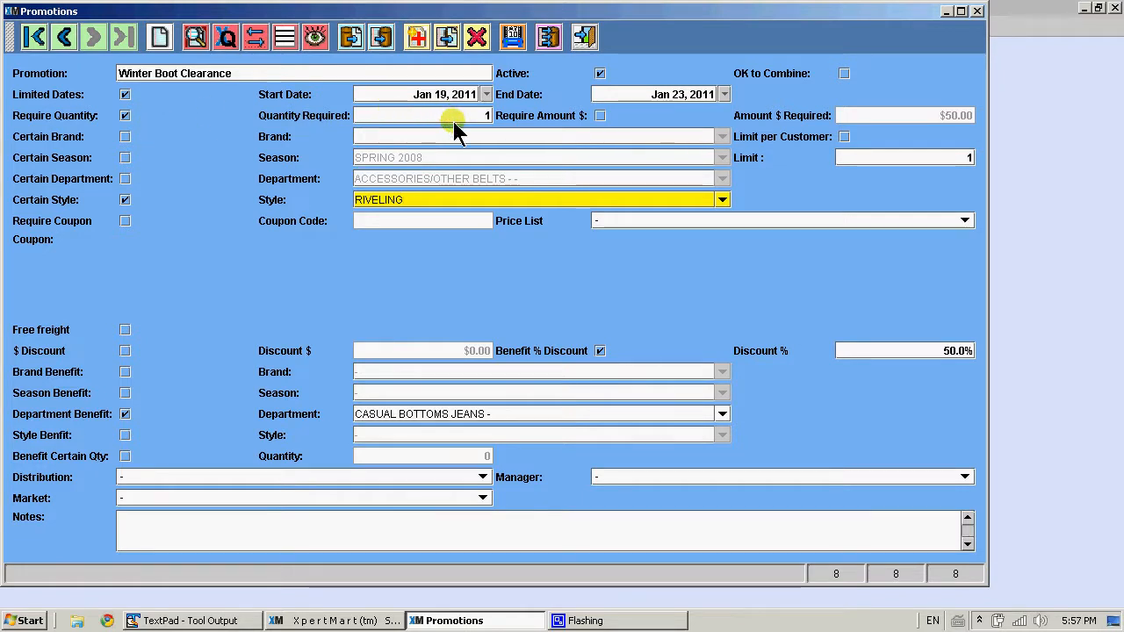
Alternate the Require Quantity and Require Amount $ conditions and clear the style restriction, ending with both conditions off
left_click(125, 117)
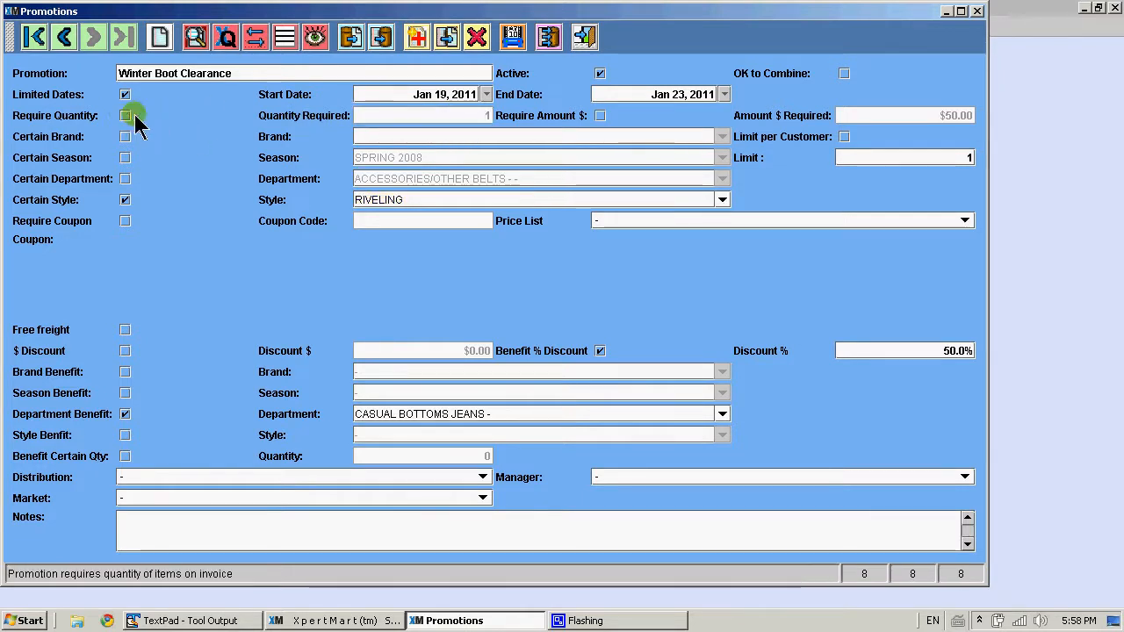
left_click(600, 117)
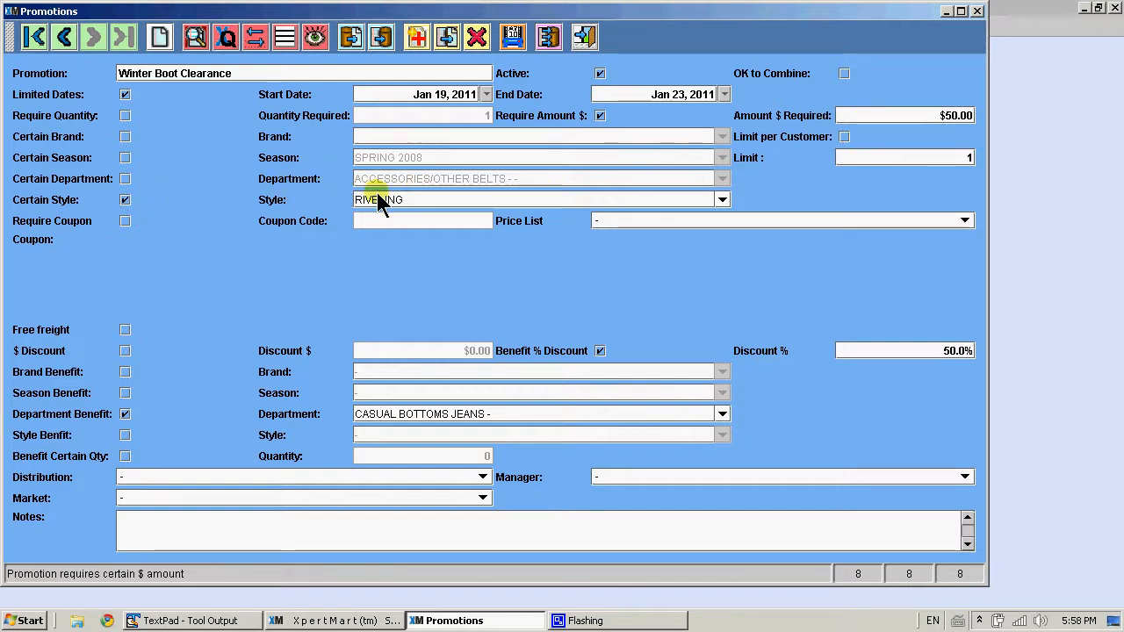
left_click(126, 200)
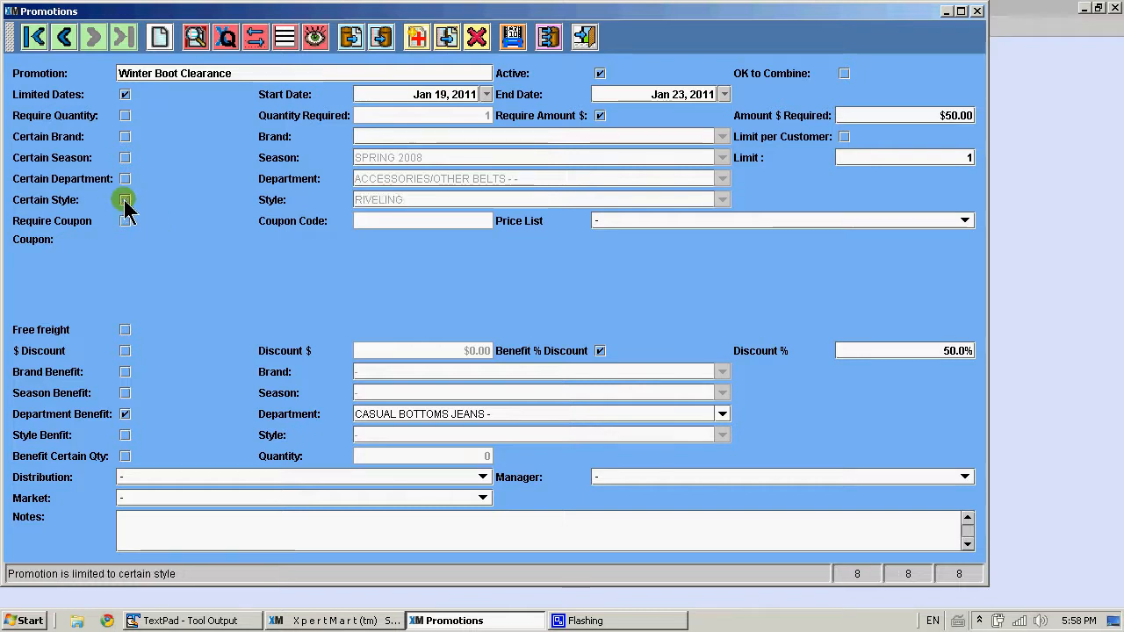
left_click(125, 117)
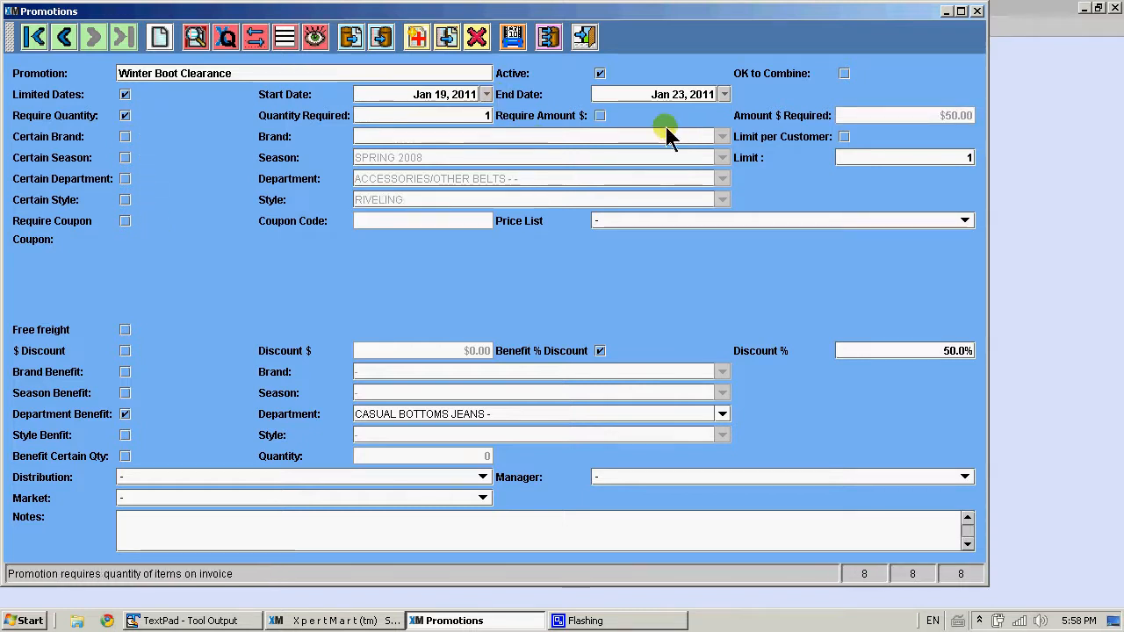
left_click(600, 116)
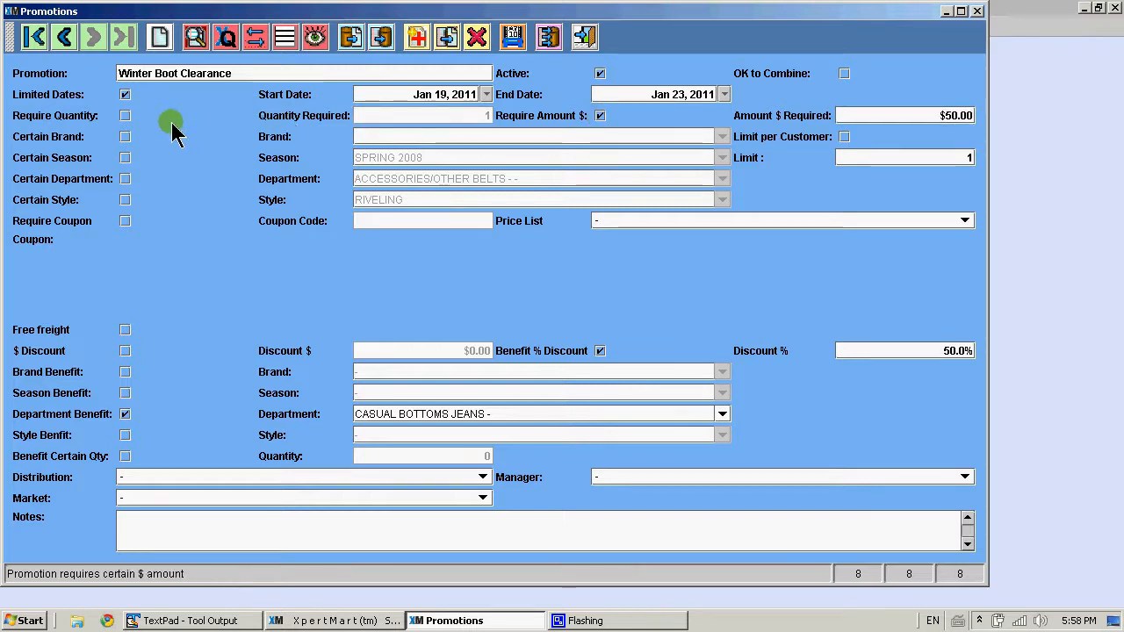
left_click(124, 116)
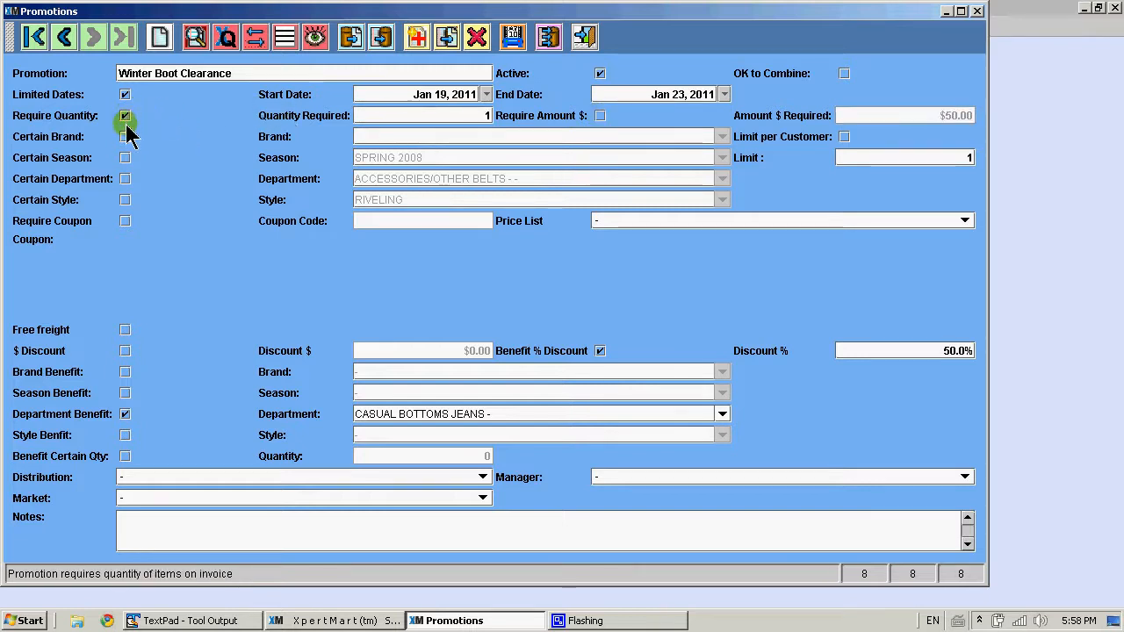
left_click(125, 116)
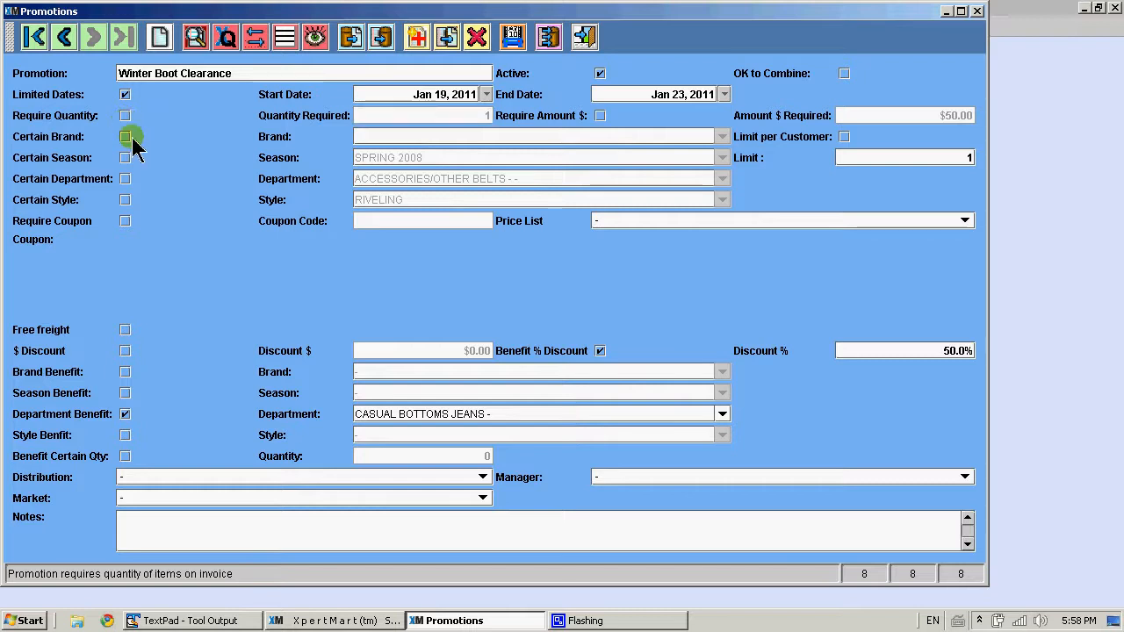
Turn the style restriction back on and require a coupon with coupon code 1
left_click(151, 199)
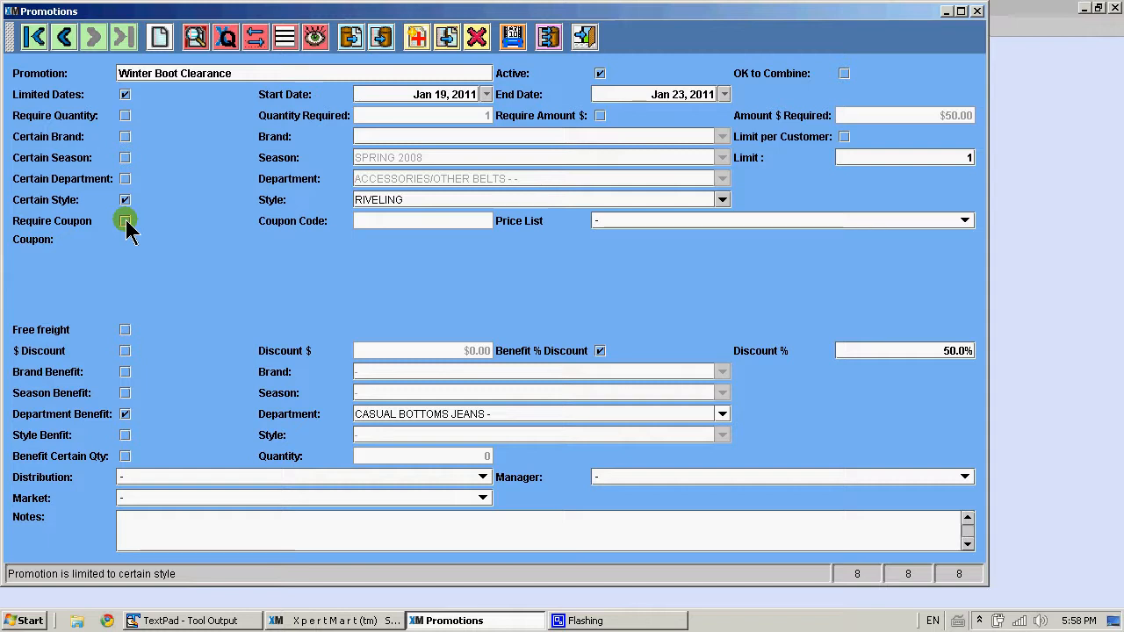
left_click(127, 224)
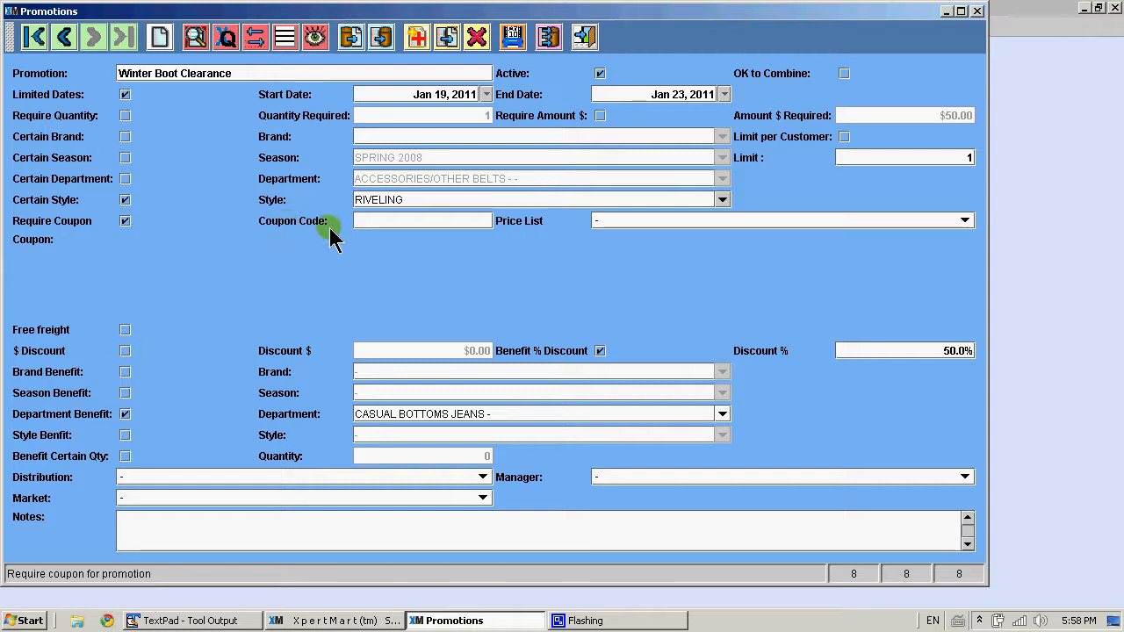
left_click(358, 224)
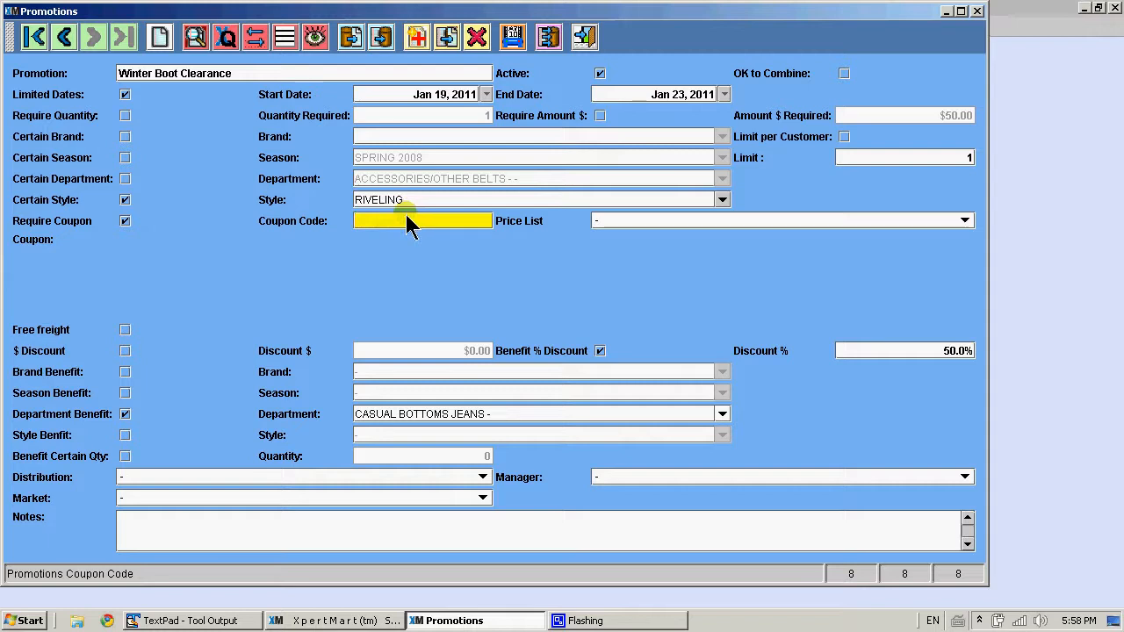
type("1")
key("Tab")
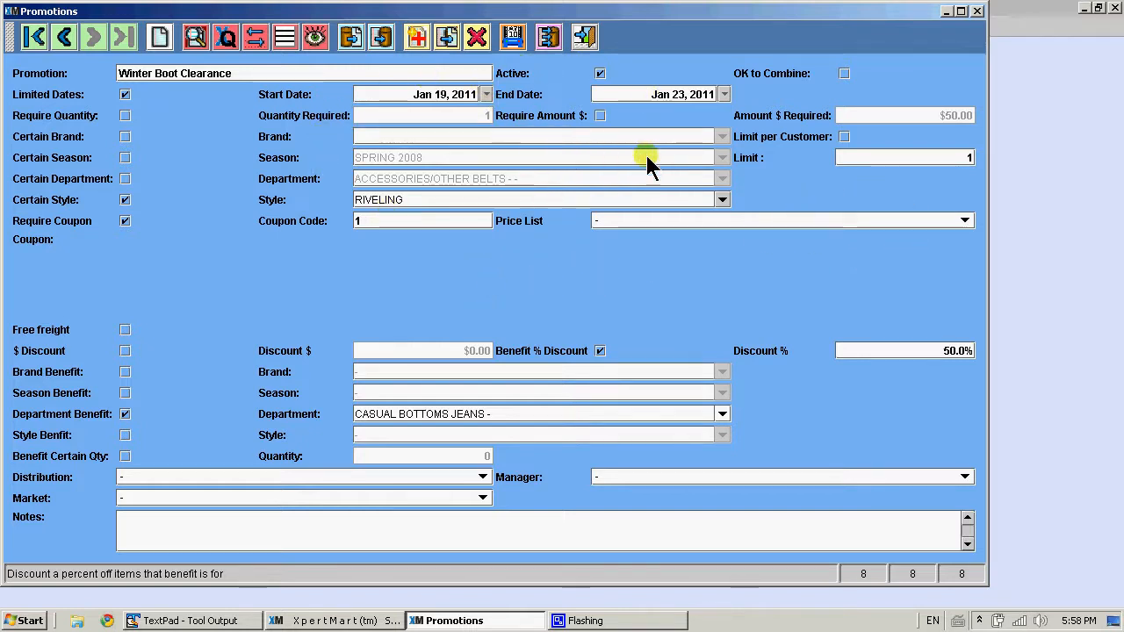
left_click(844, 137)
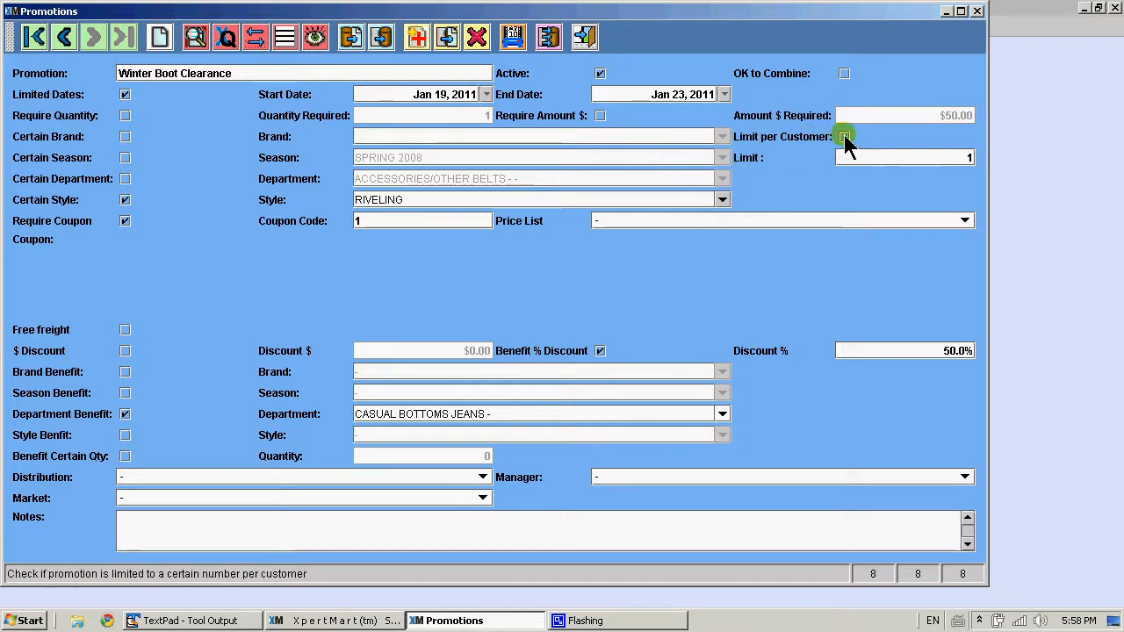
left_click(844, 137)
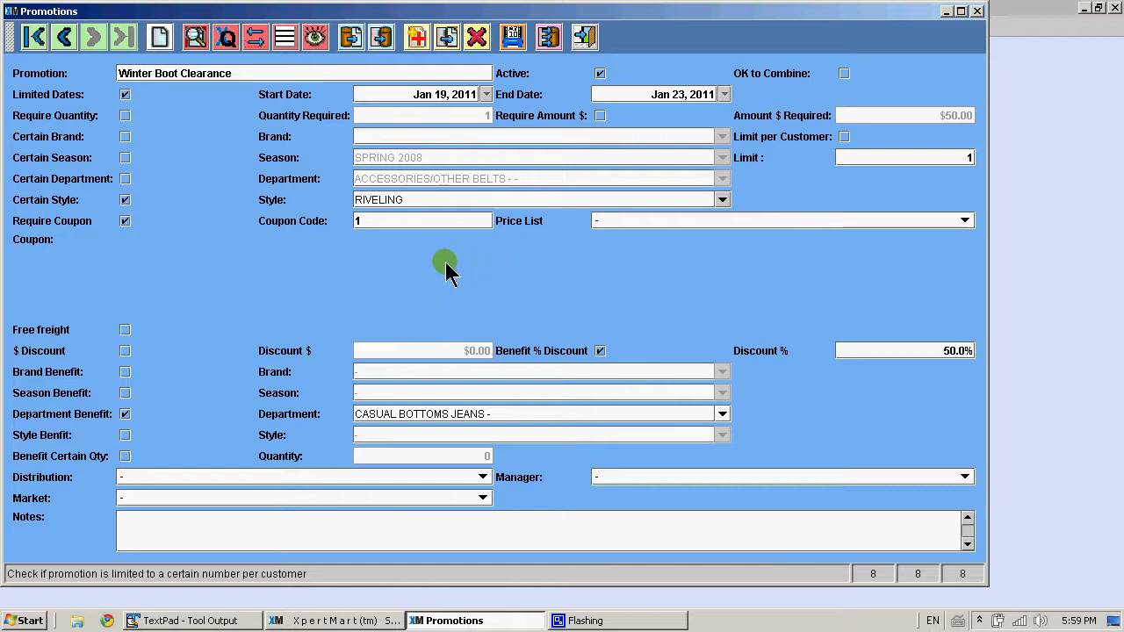
Load the coupon image ShoeCoupon.JPG from the A1-Marketing folder on drive C
mouse_move(446, 264)
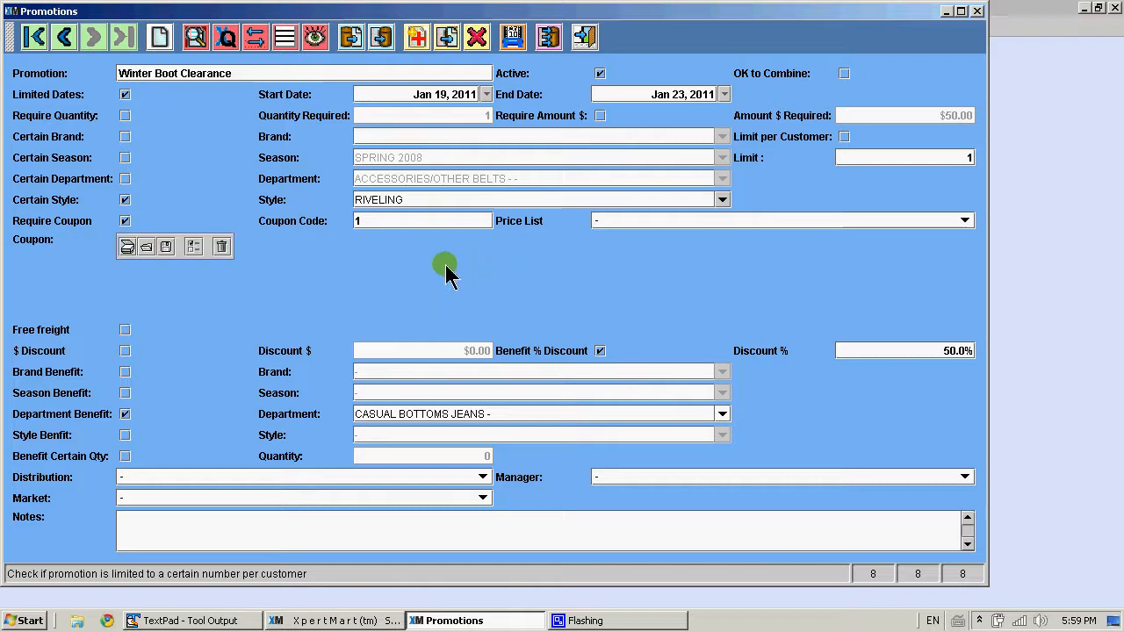
left_click(146, 248)
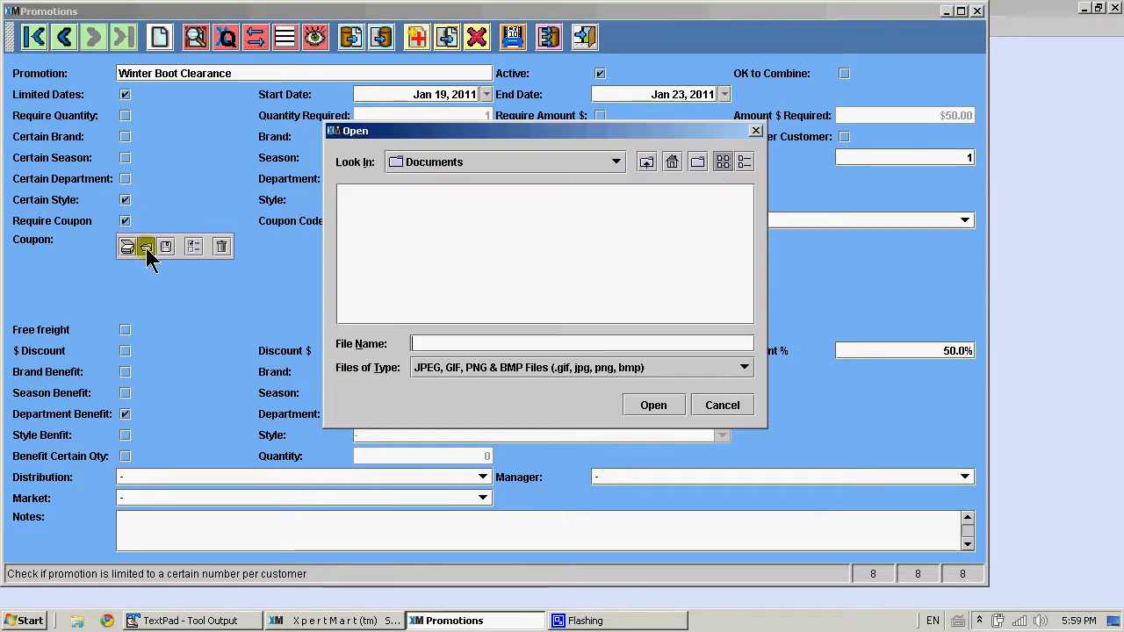
left_click(618, 164)
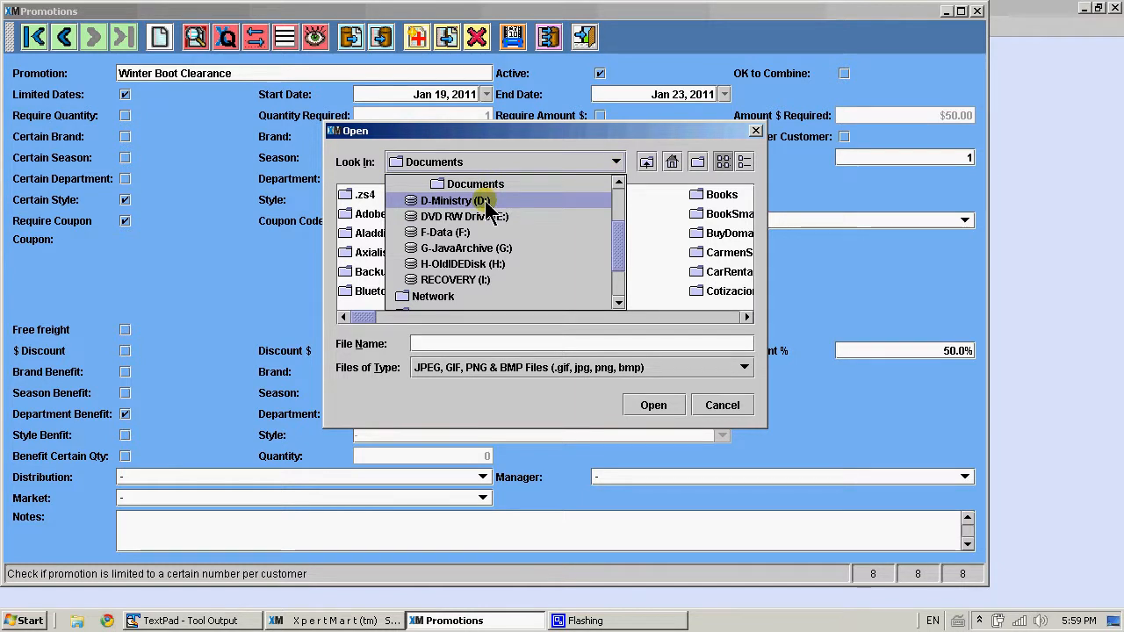
left_click(618, 183)
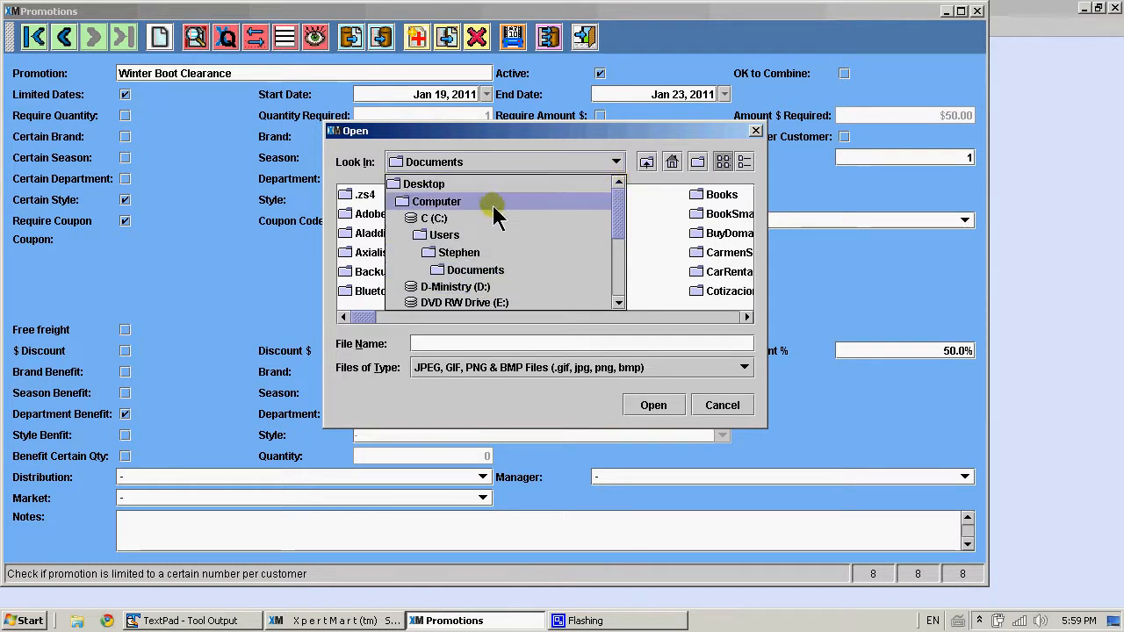
left_click(456, 220)
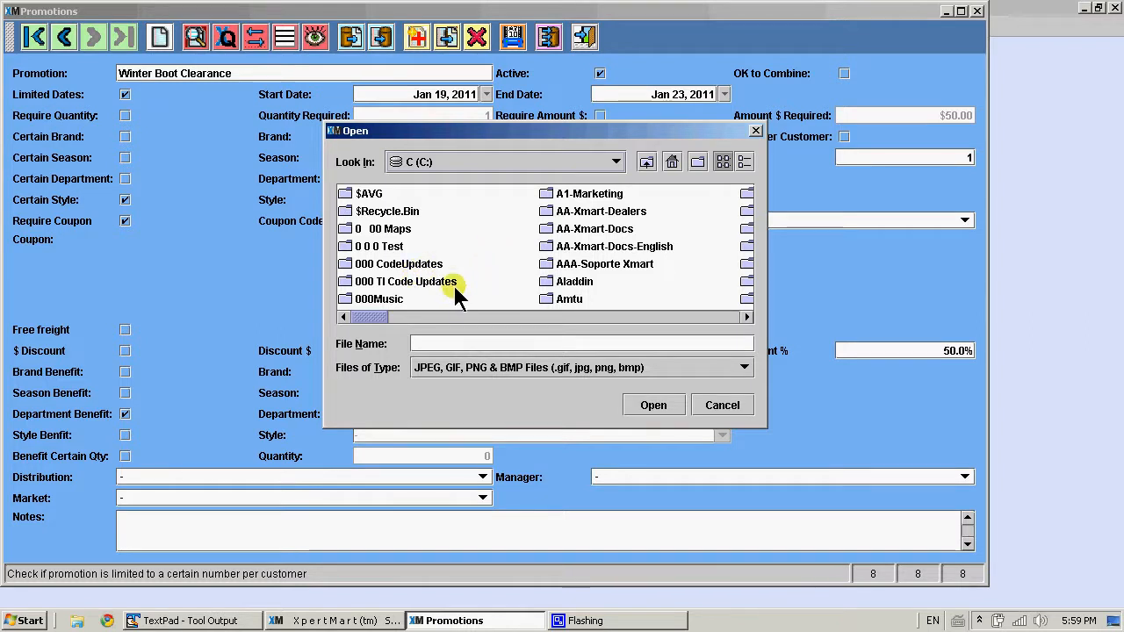
double_click(577, 196)
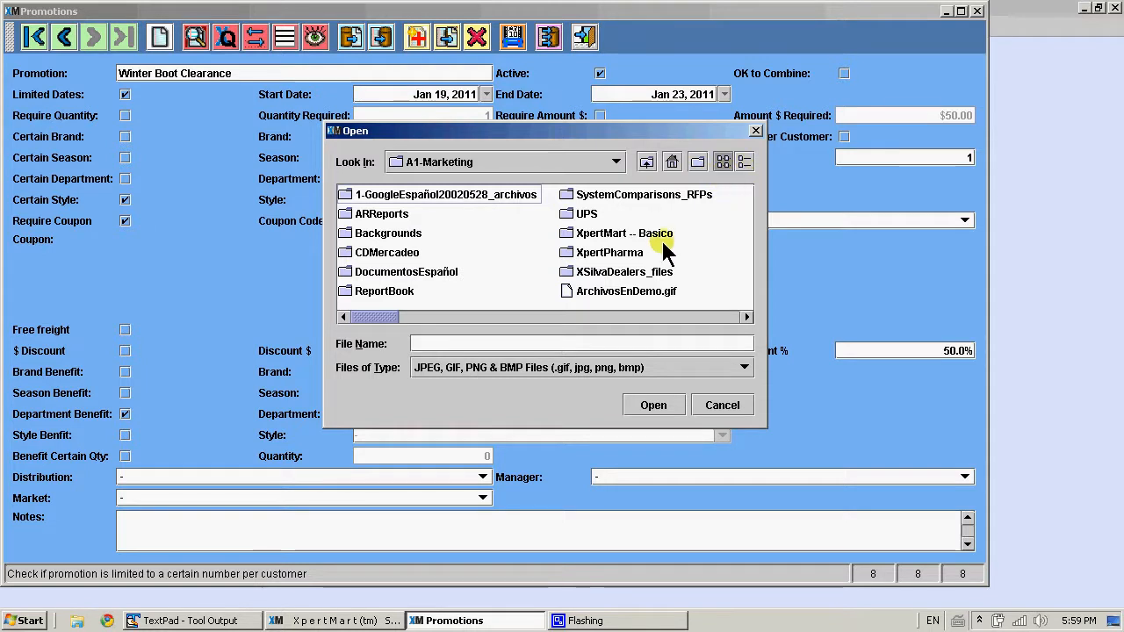
left_click(746, 158)
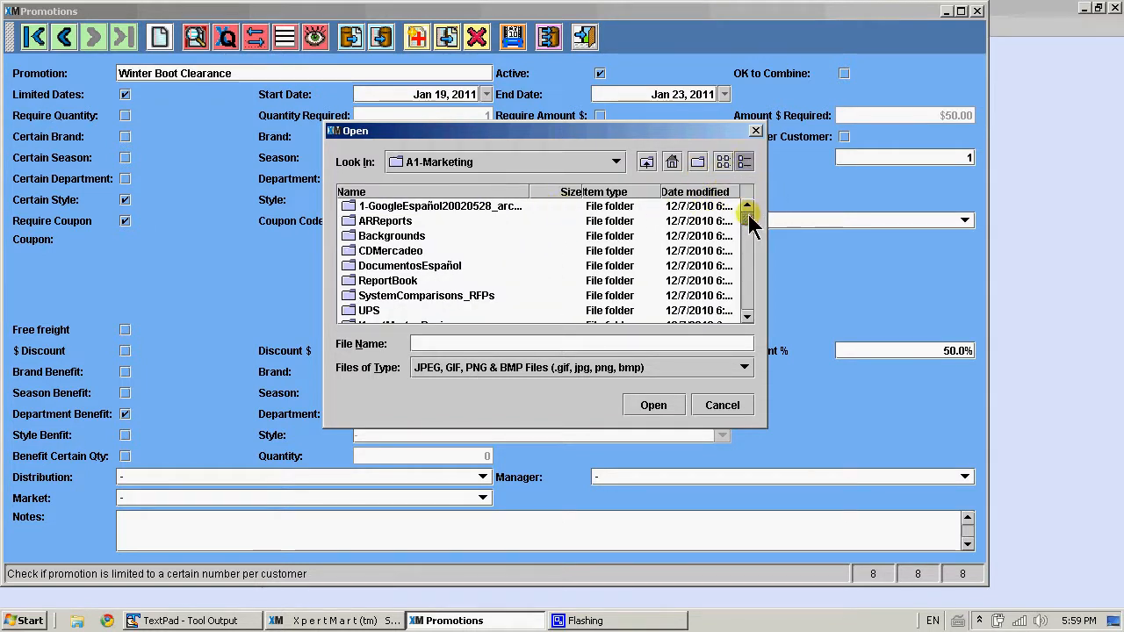
left_click_drag(748, 224, 747, 284)
left_click(446, 299)
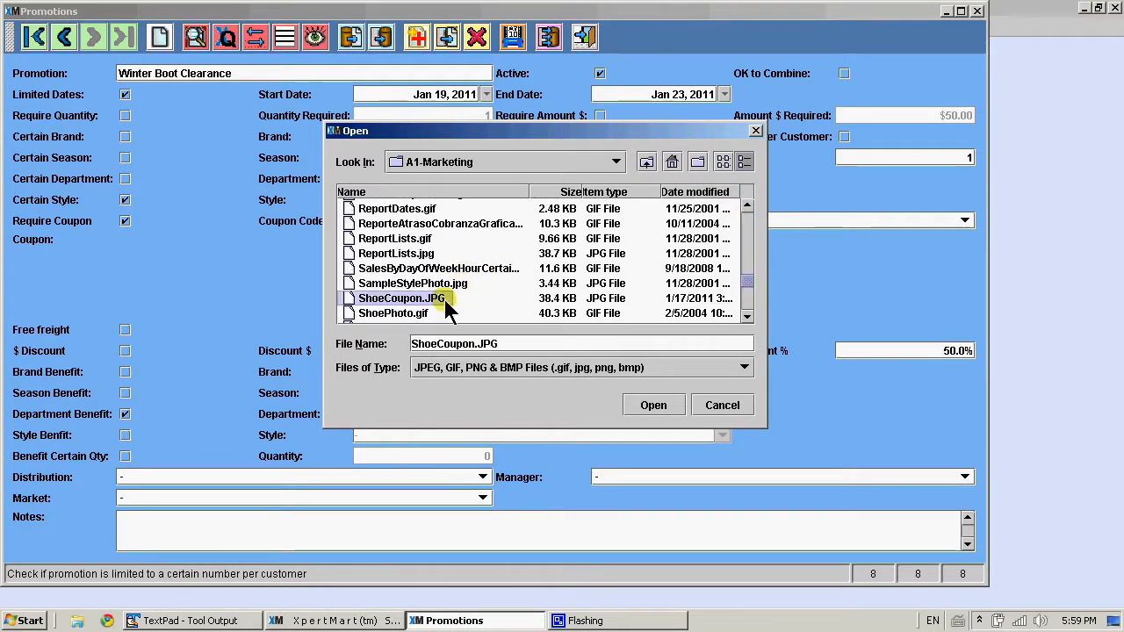
left_click(657, 405)
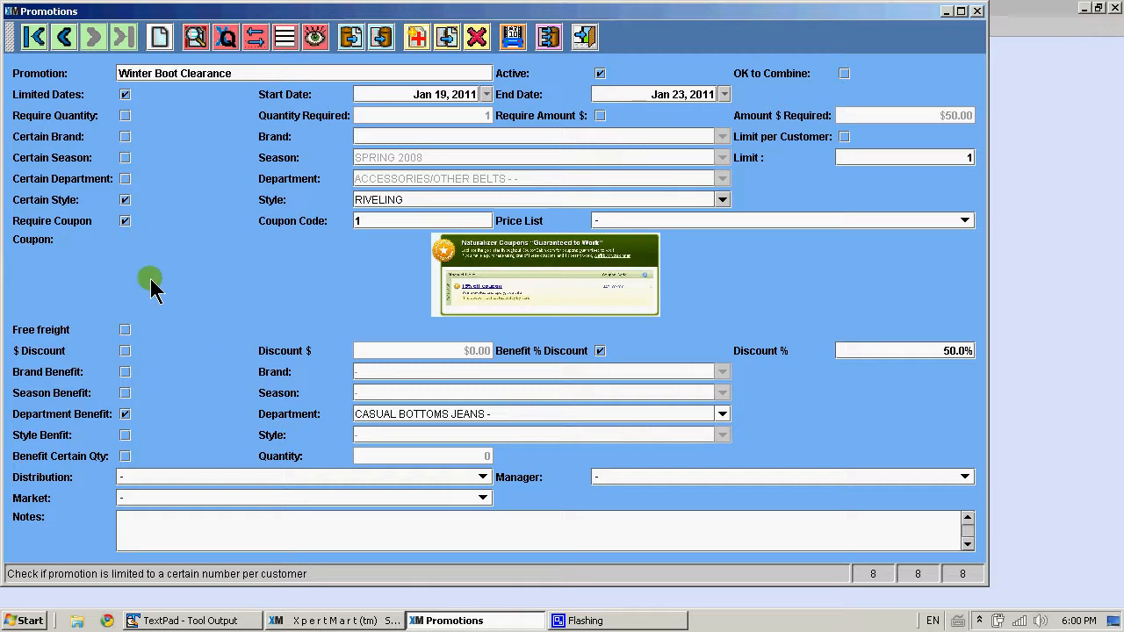
Clear the coupon requirement and the style restriction
left_click(128, 222)
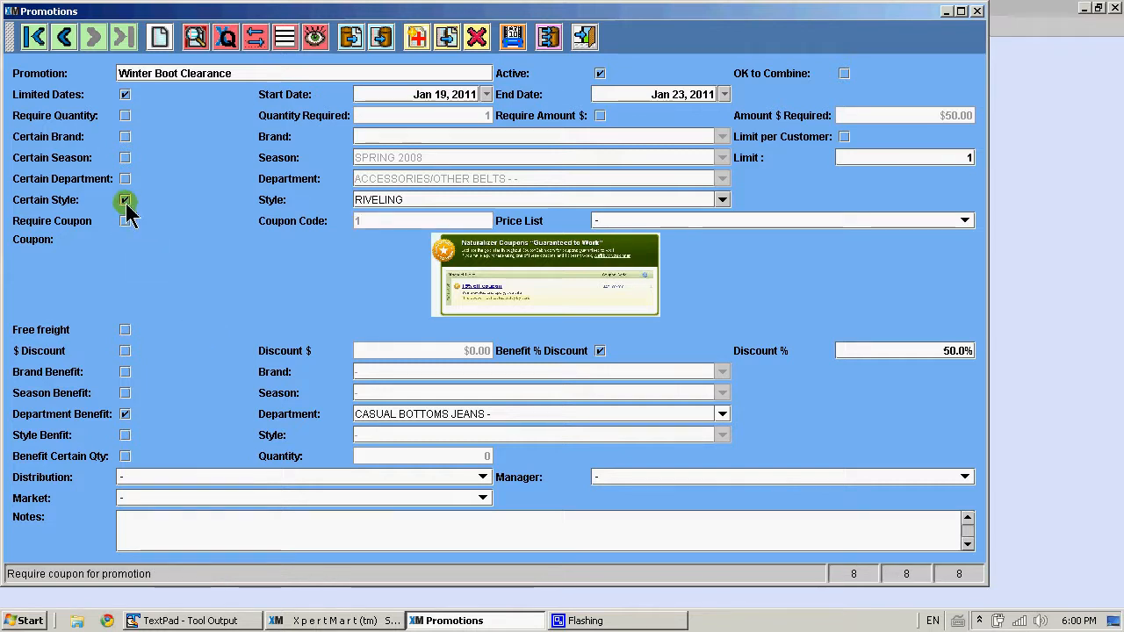
left_click(126, 201)
left_click(265, 272)
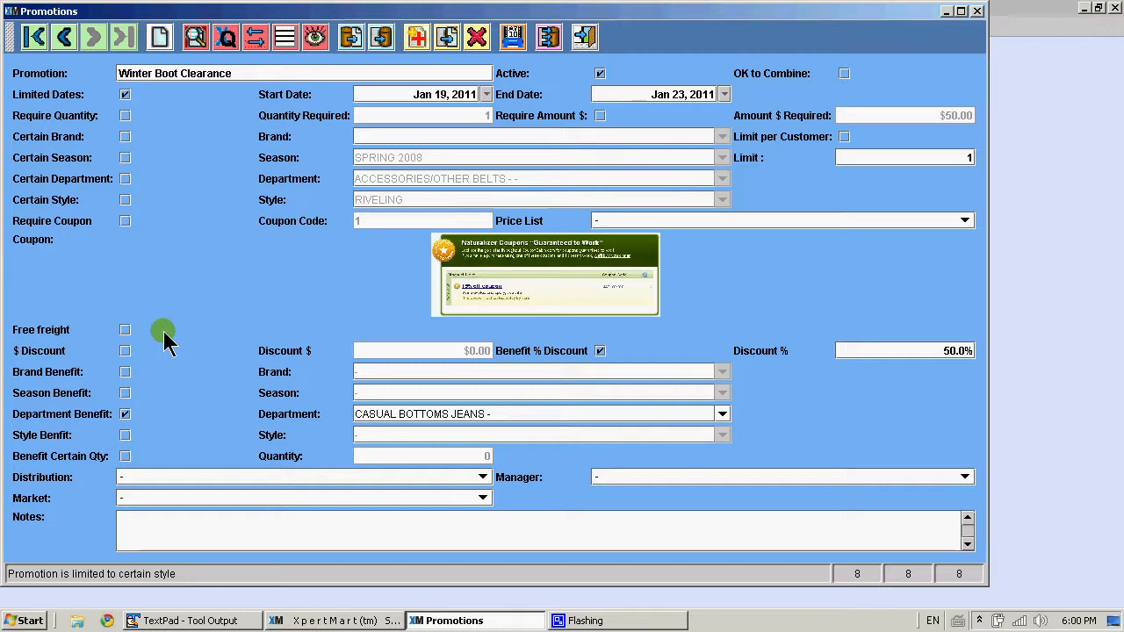
Switch the benefit to a dollar discount and back to the percent discount
left_click(125, 330)
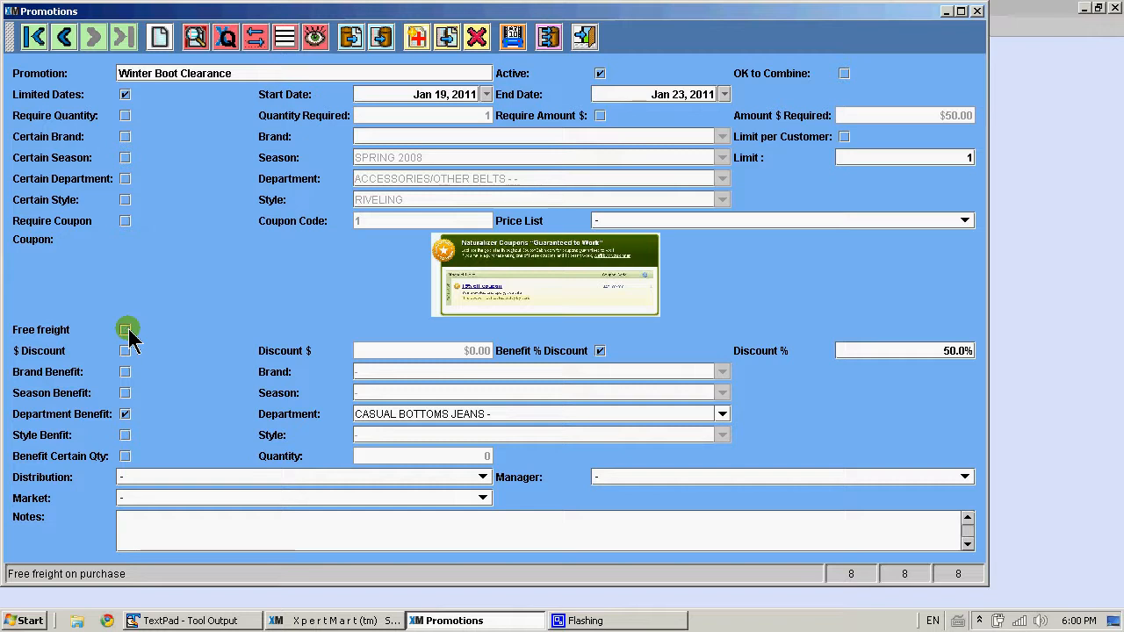
left_click(125, 351)
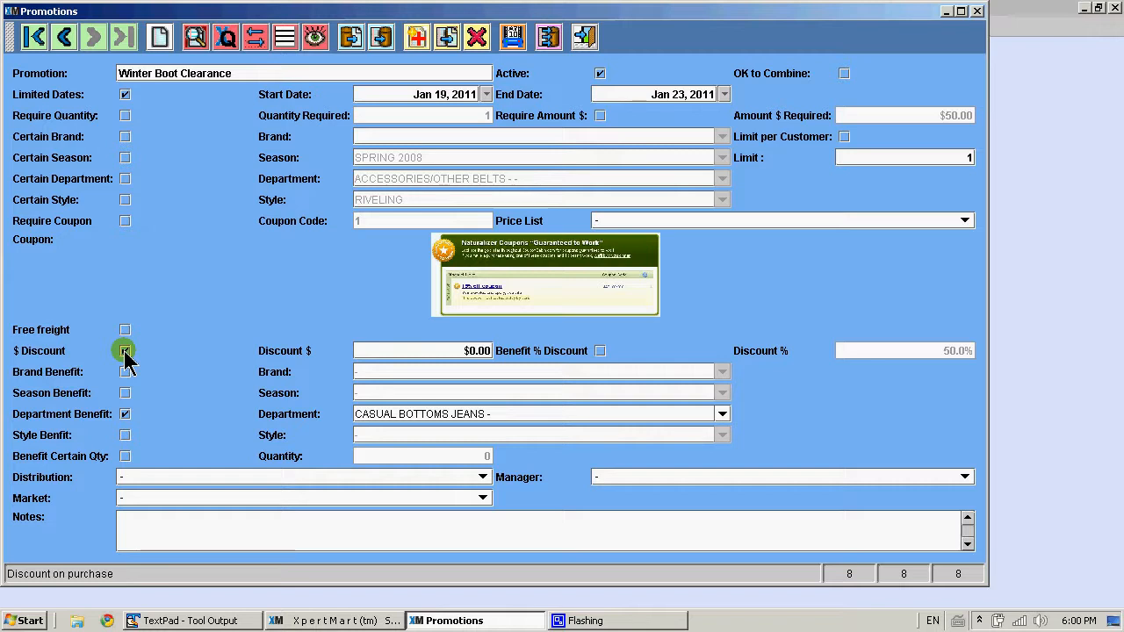
left_click(484, 353)
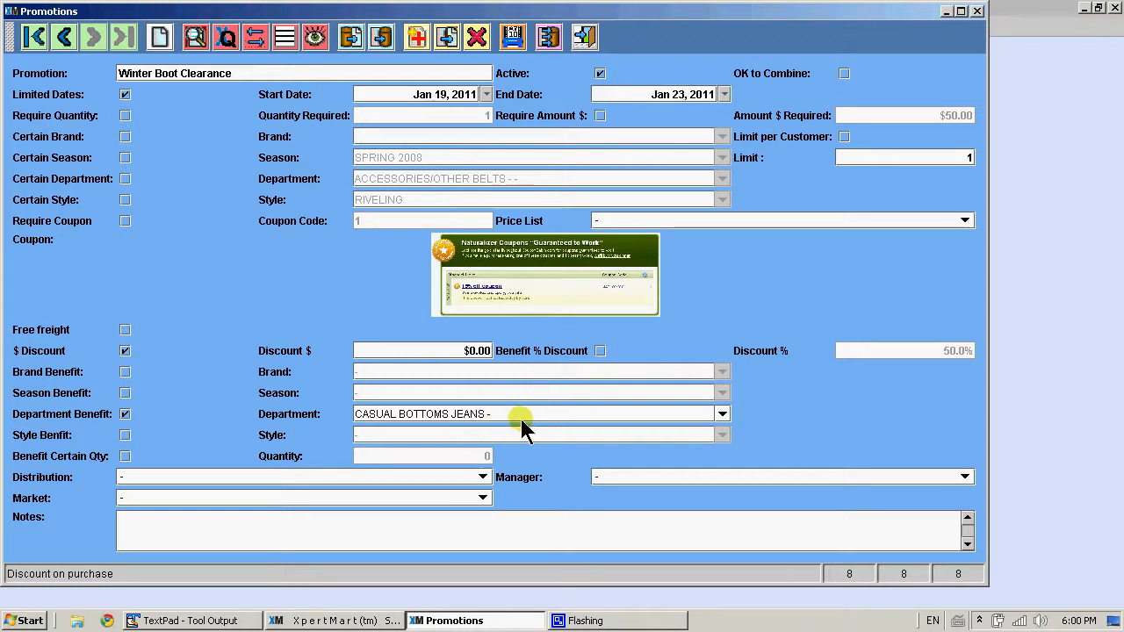
left_click(600, 350)
left_click(600, 351)
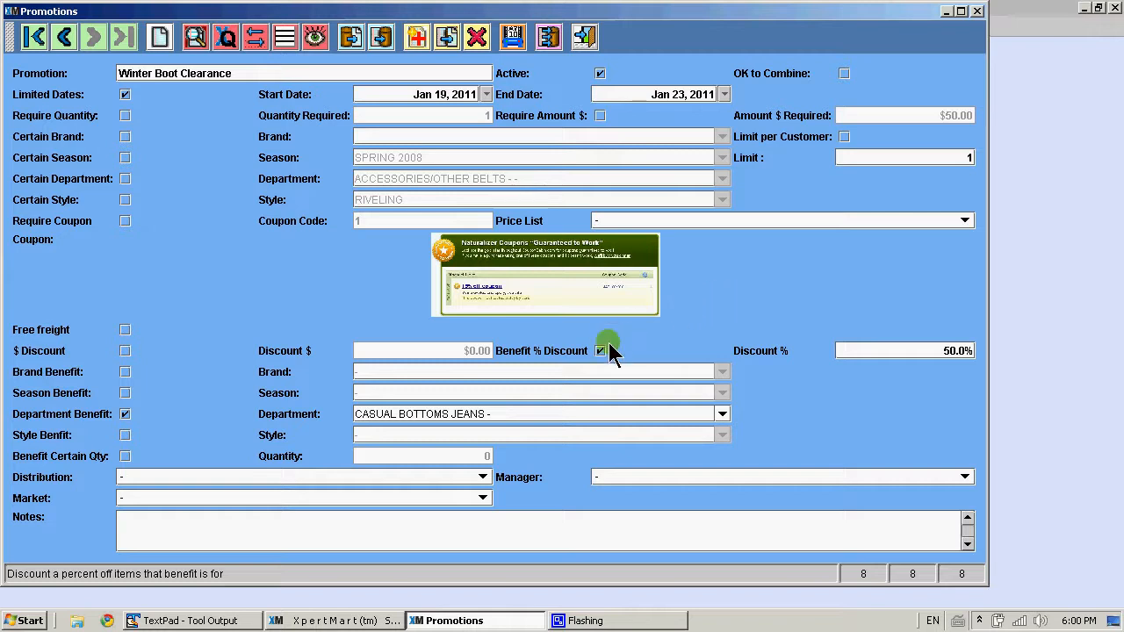
Replace the brand benefit with a season benefit and choose season SPRING 2008
left_click(125, 372)
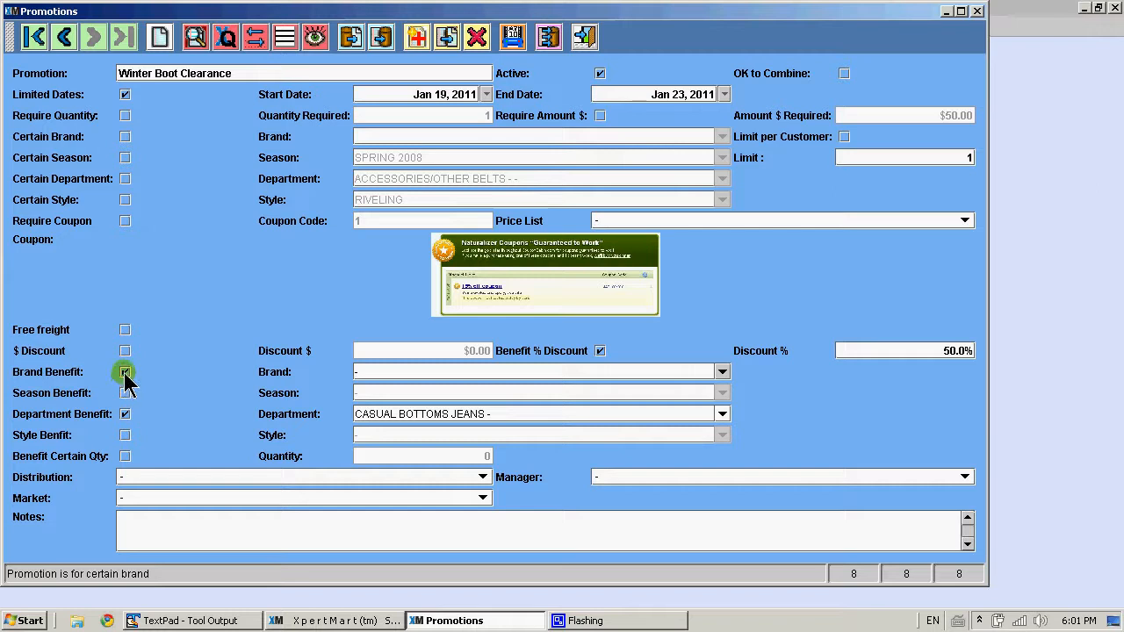
left_click(125, 393)
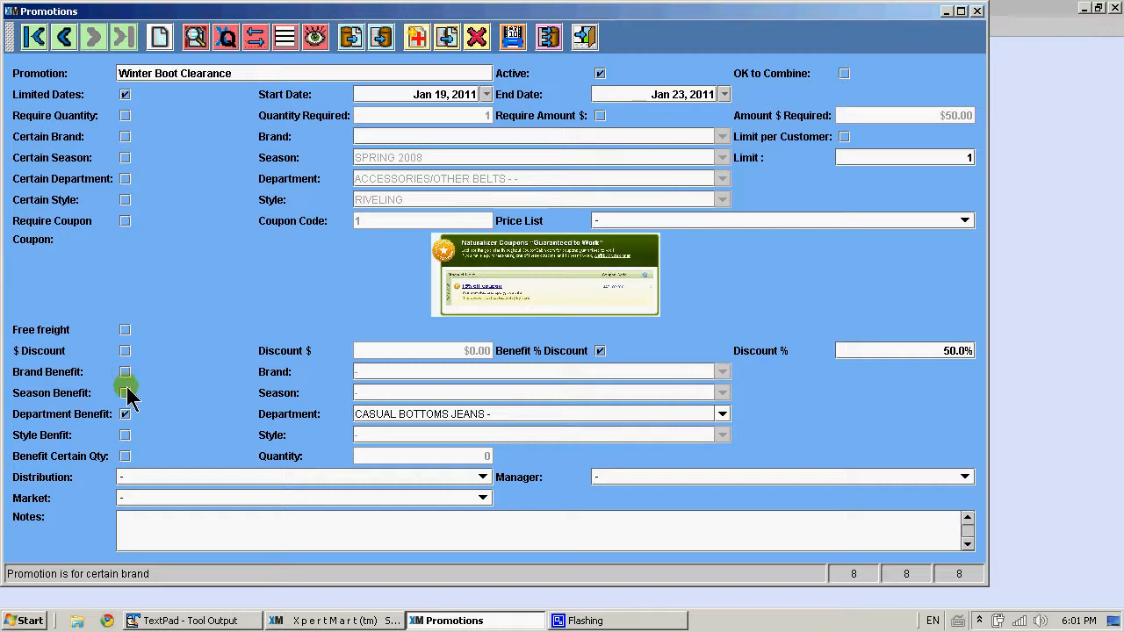
left_click(372, 395)
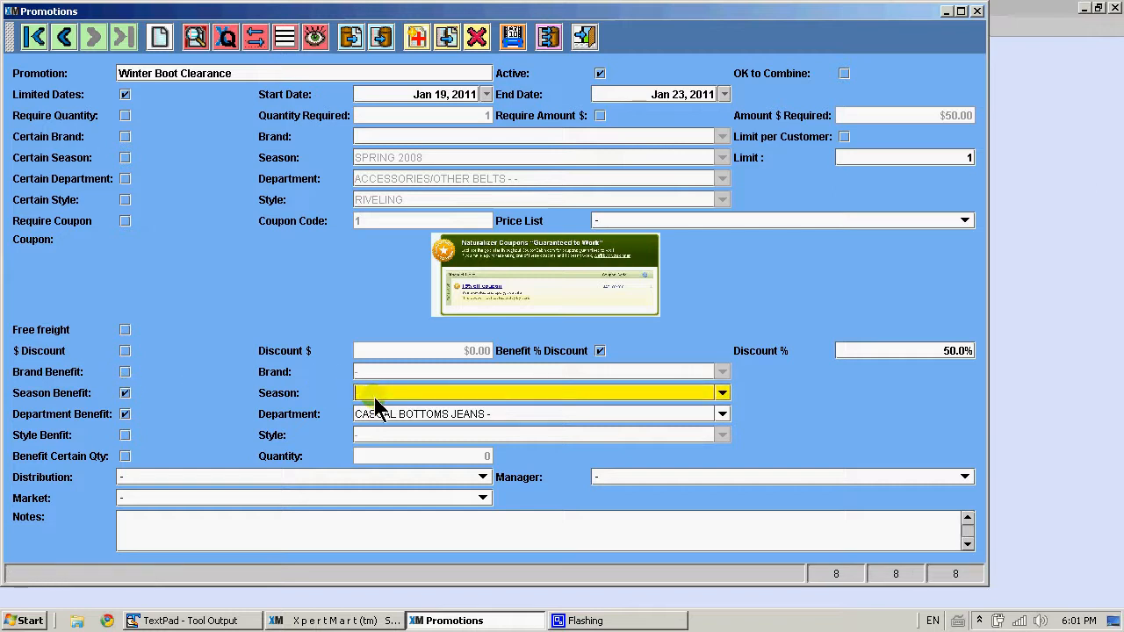
type("s")
key("Down")
key("Down")
key("Down")
key("Down")
key("Down")
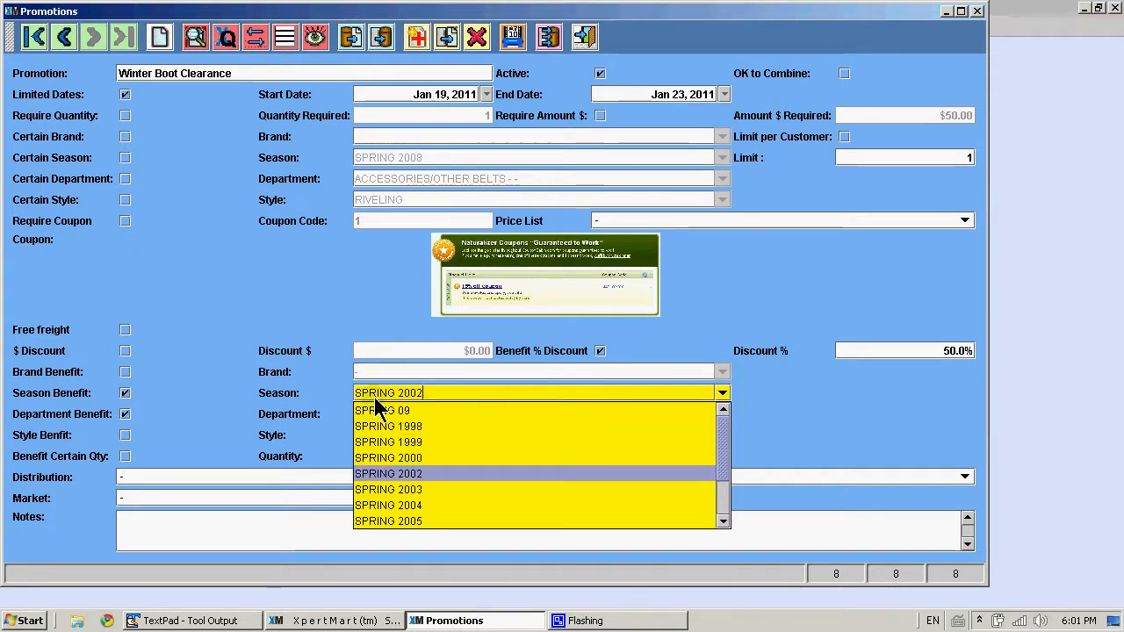
key("Down")
key("Down")
key("Down")
key("Down")
key("Down")
key("Down")
key("Return")
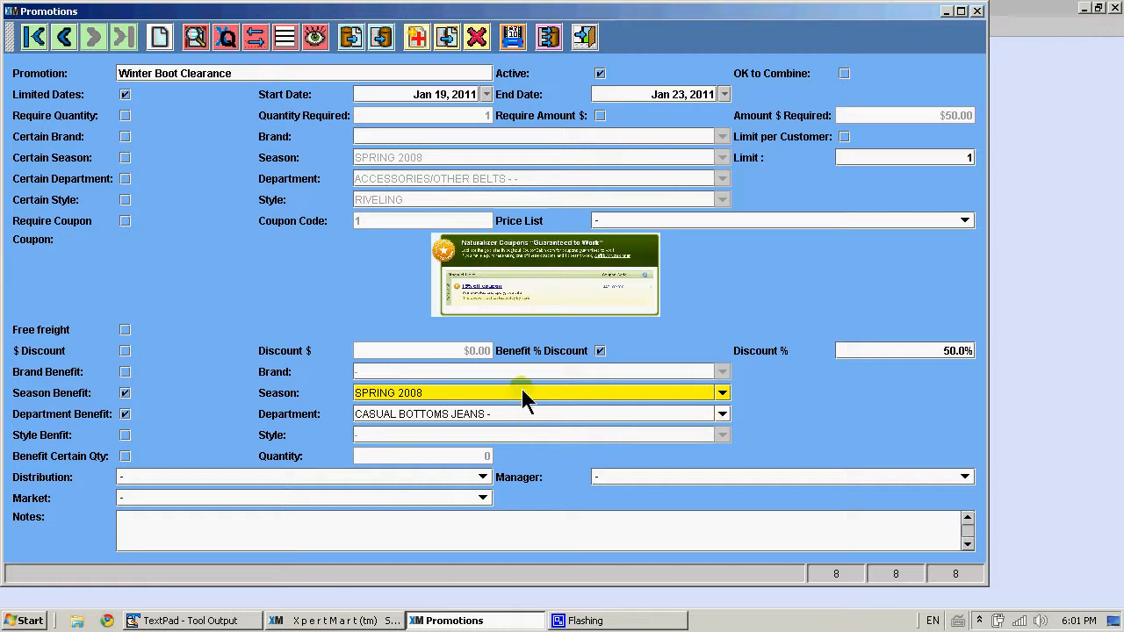
Switch the benefit to style T60201 T60213 sme tux and enable the certain-quantity benefit
left_click(524, 411)
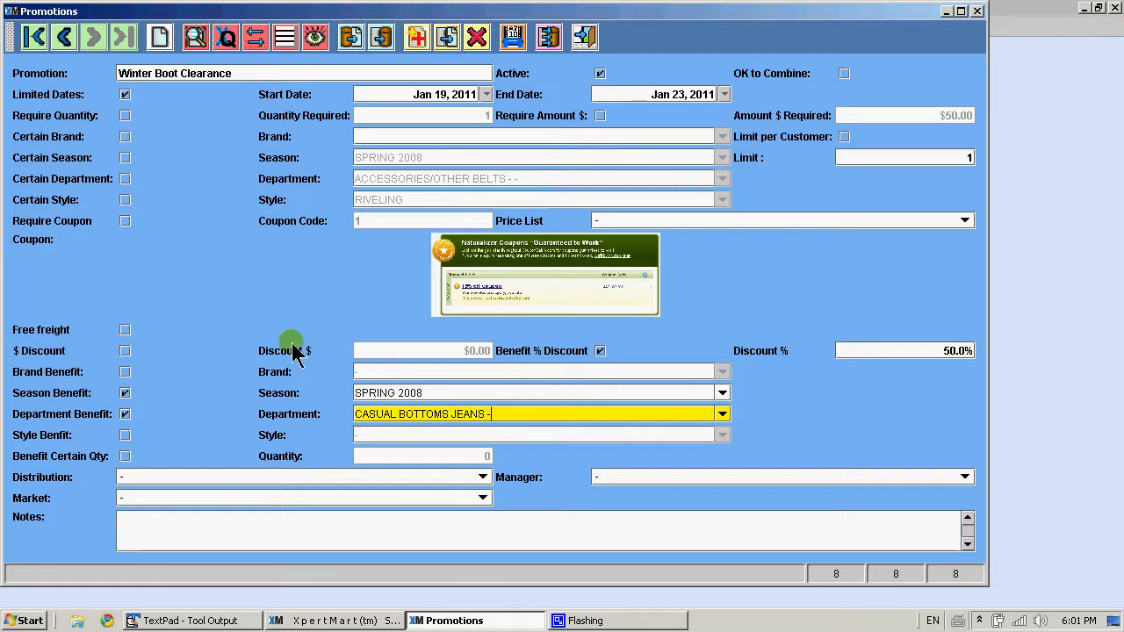
left_click(442, 394)
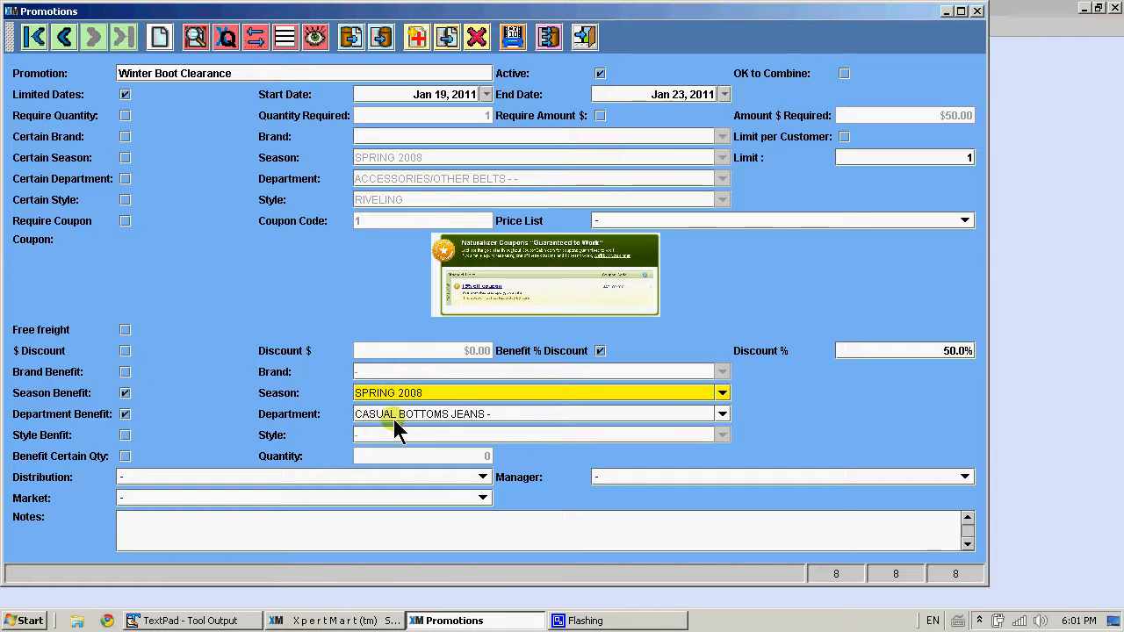
left_click(125, 434)
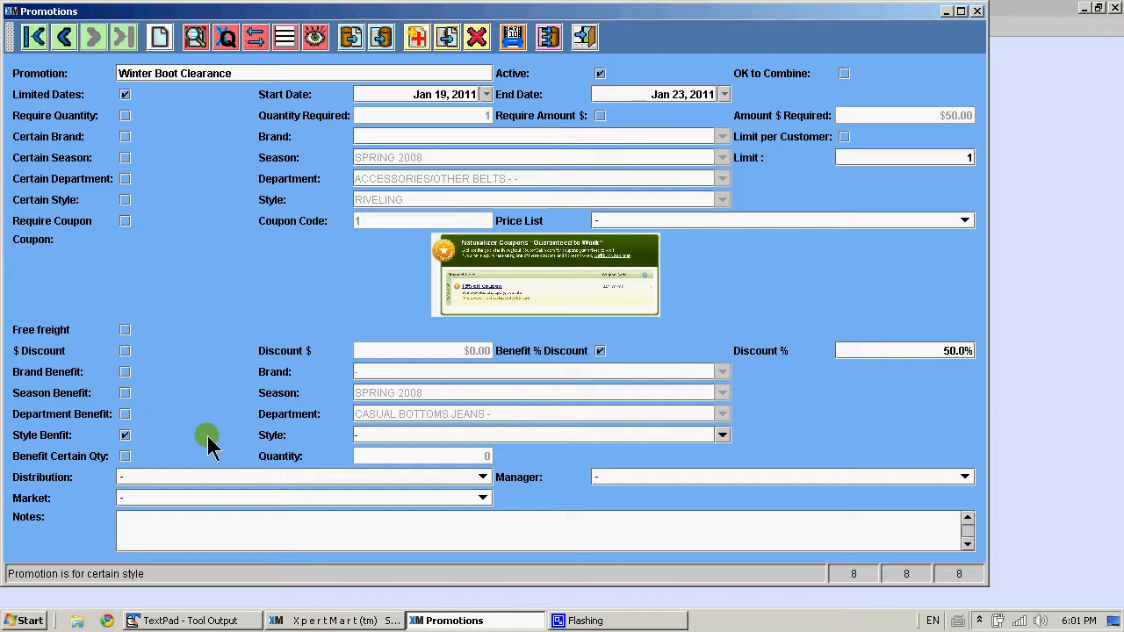
left_click(409, 437)
key("BackSpace")
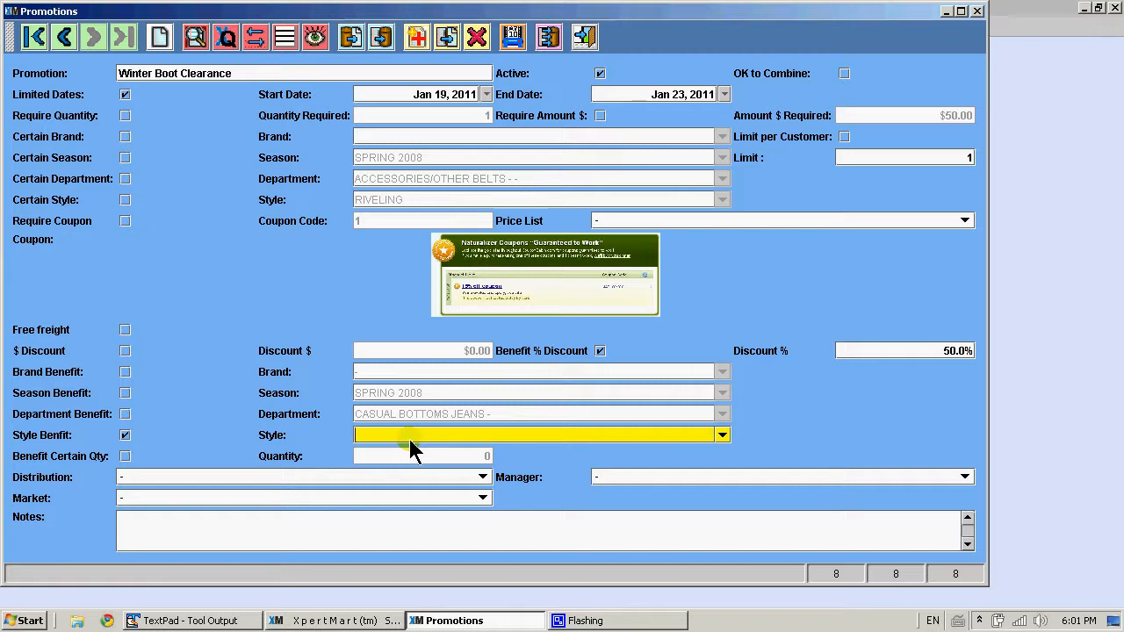
type("T-900")
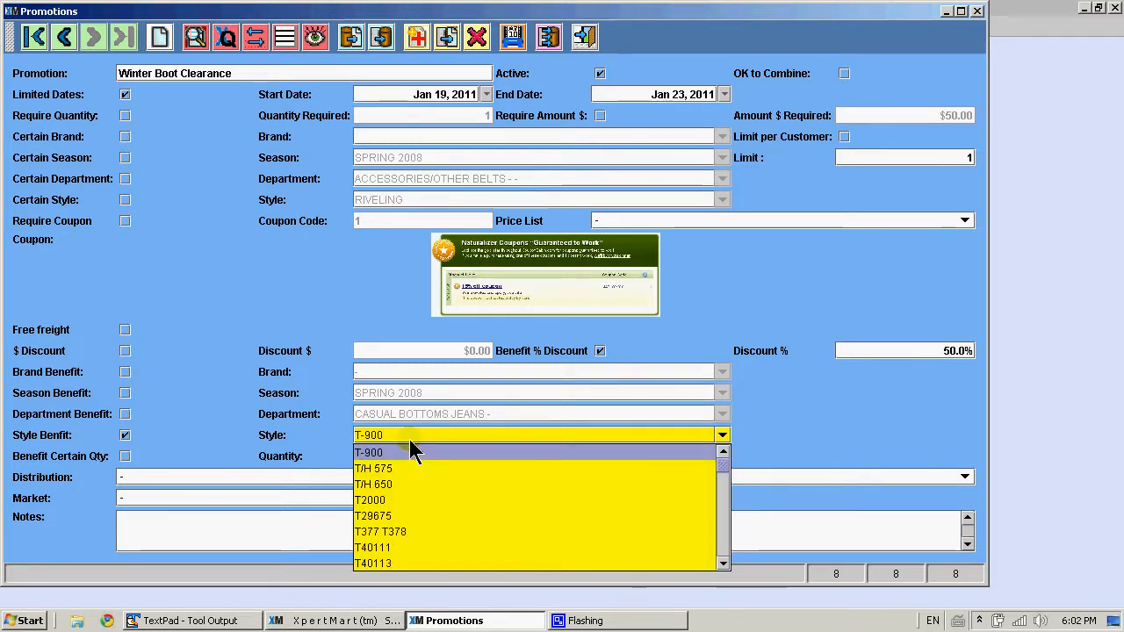
key("Down")
key("Down")
key("Down")
key("Down")
key("Down")
key("Down")
key("Down")
key("Down")
key("Down")
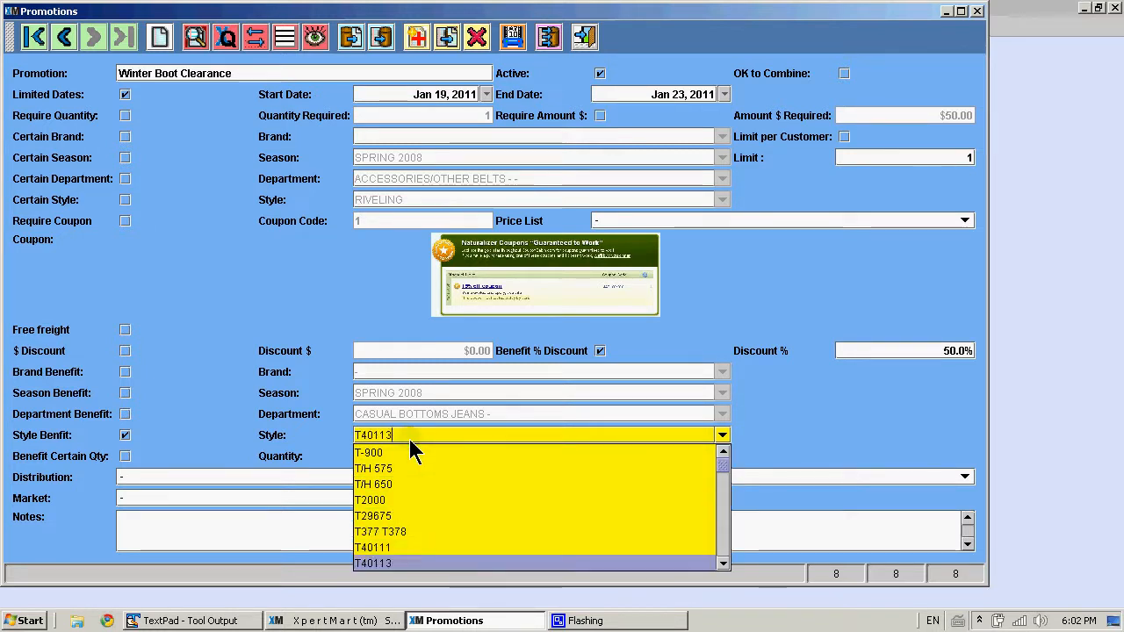
key("Up")
key("Return")
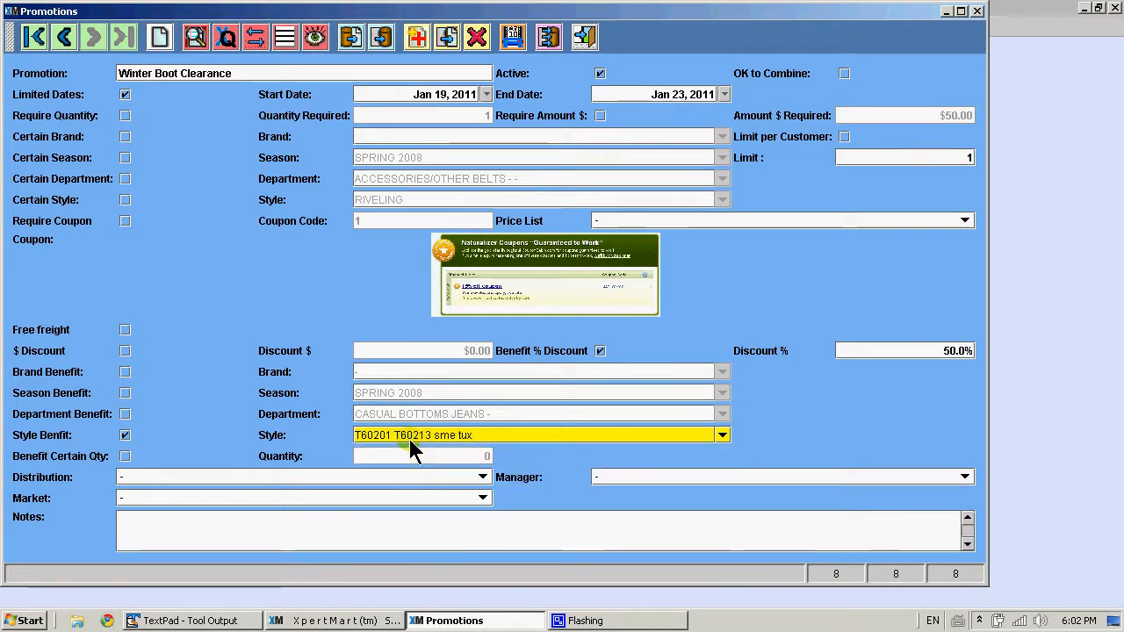
left_click(238, 373)
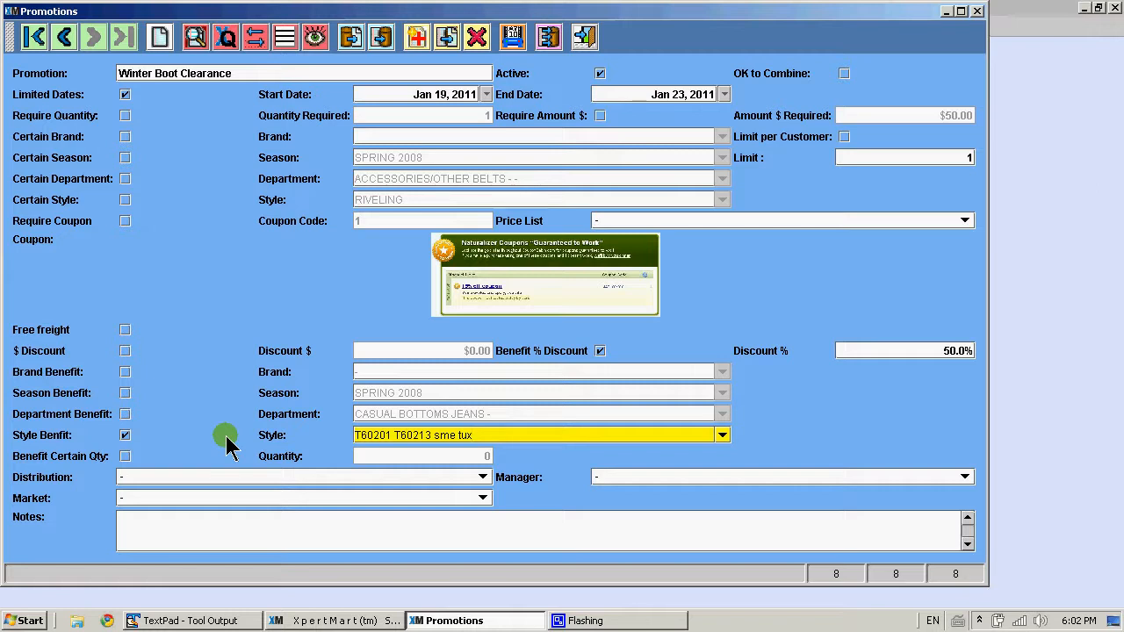
left_click(123, 457)
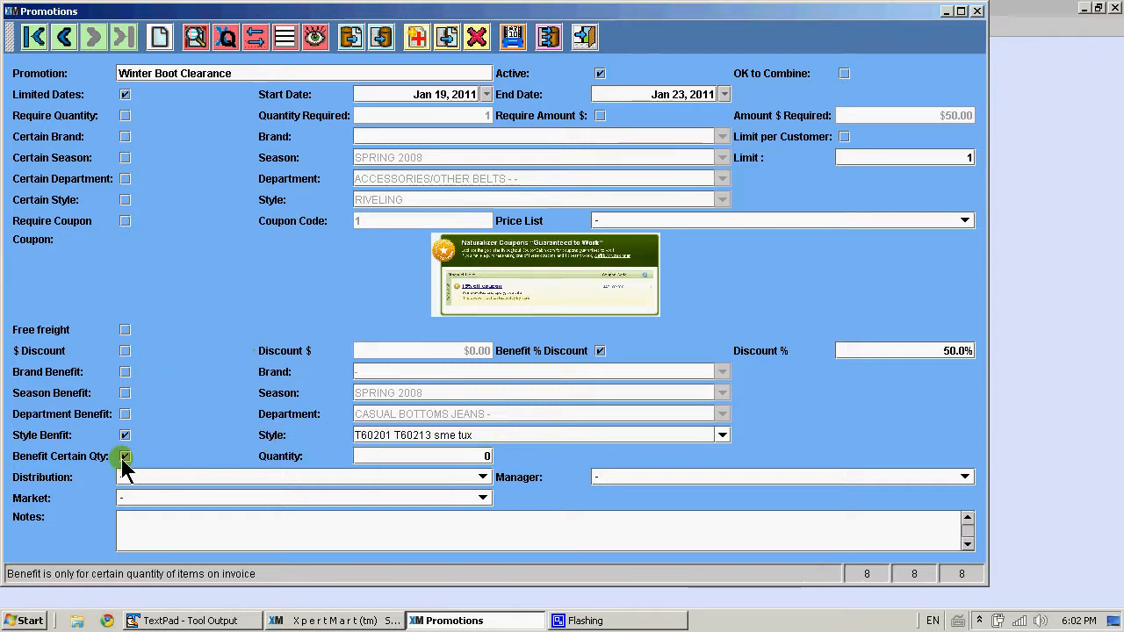
Set the certain-quantity benefit quantity to 1, then clear the certain-quantity benefit option
left_click(376, 459)
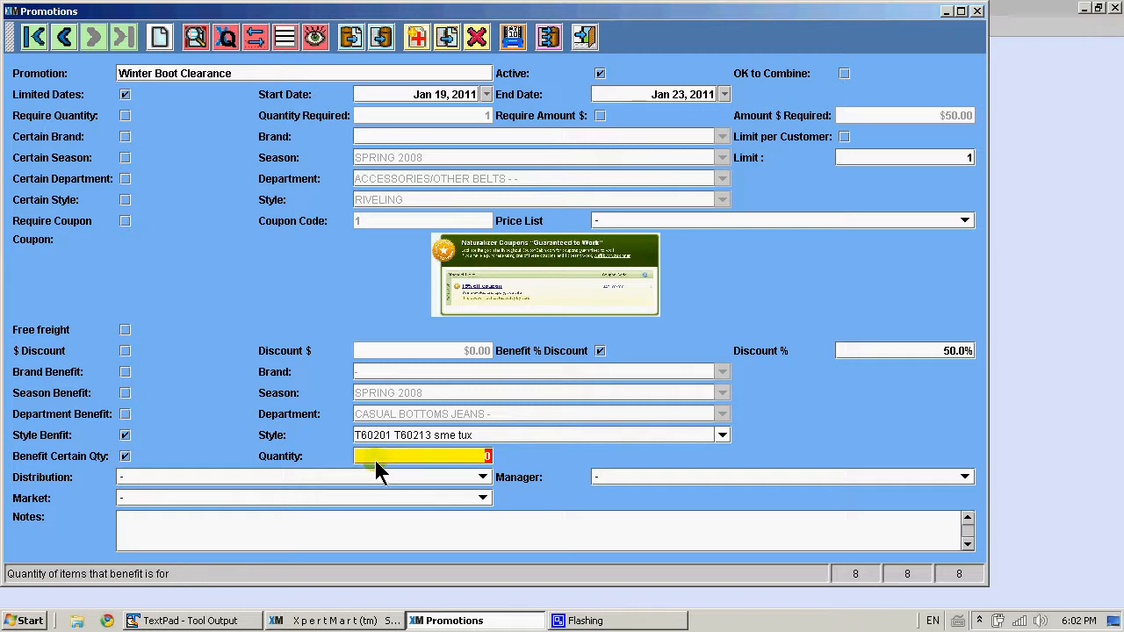
left_click(124, 456)
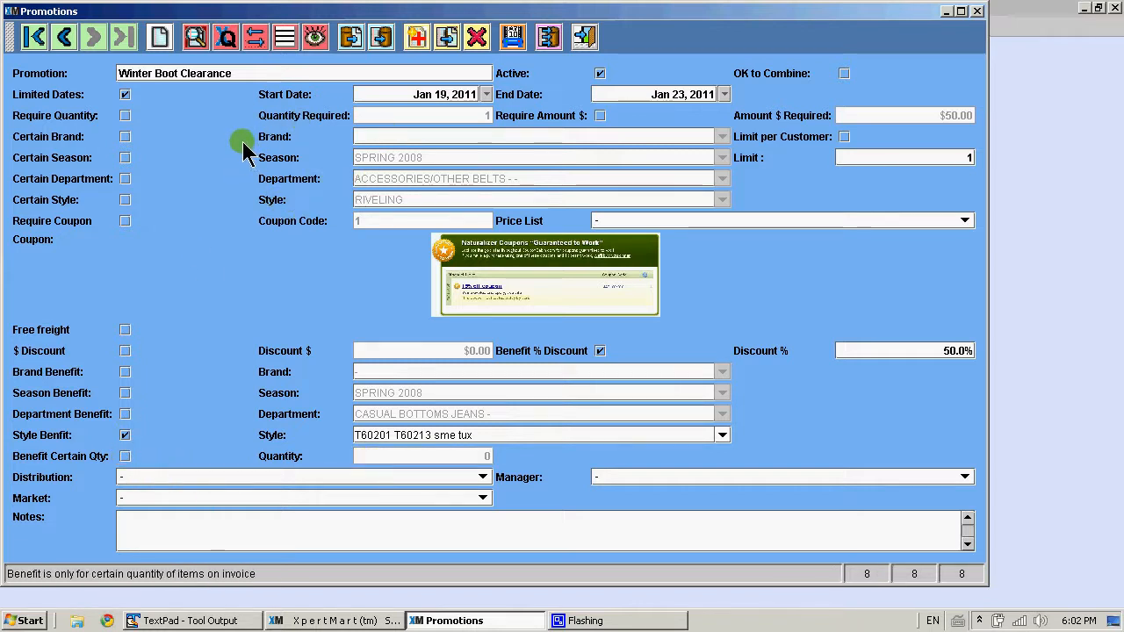
left_click(125, 457)
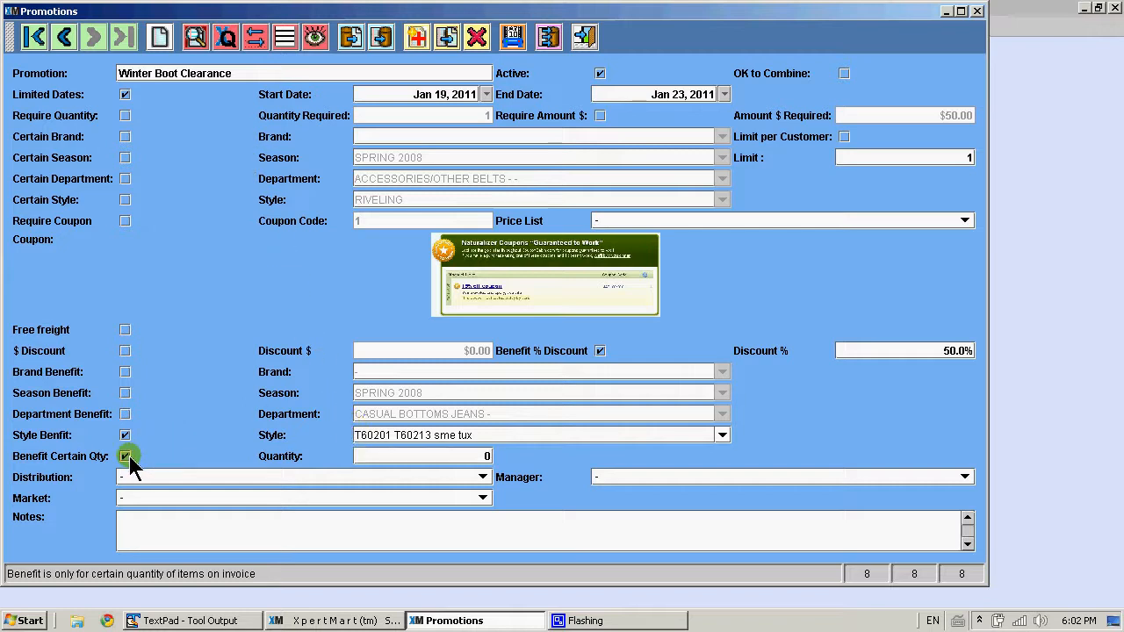
left_click(413, 456)
type("1")
key("Tab")
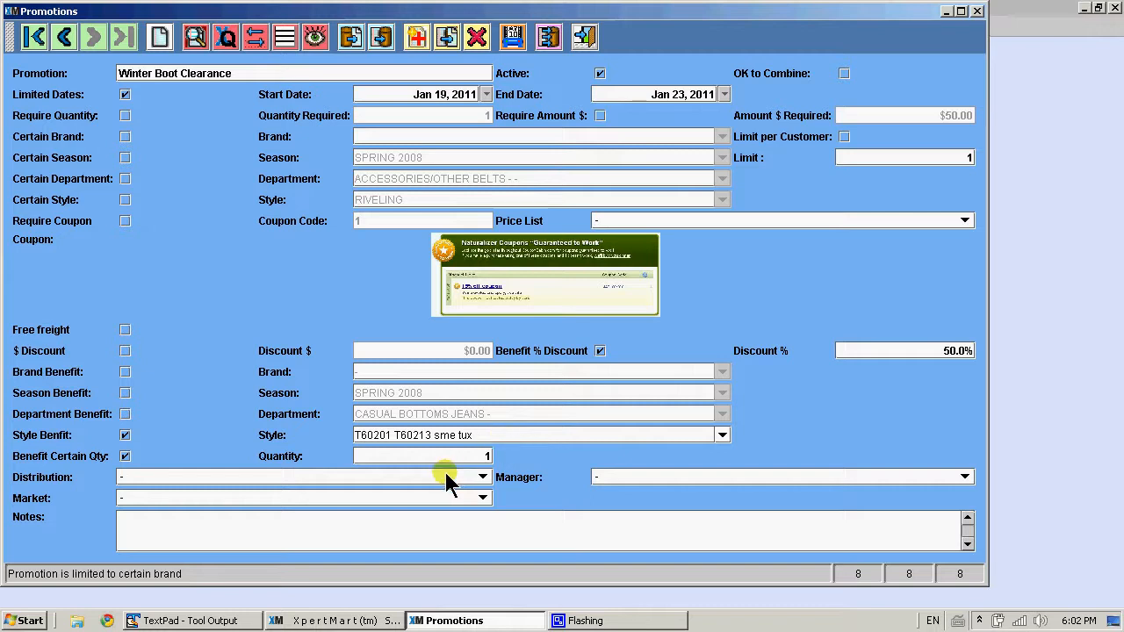
left_click(124, 456)
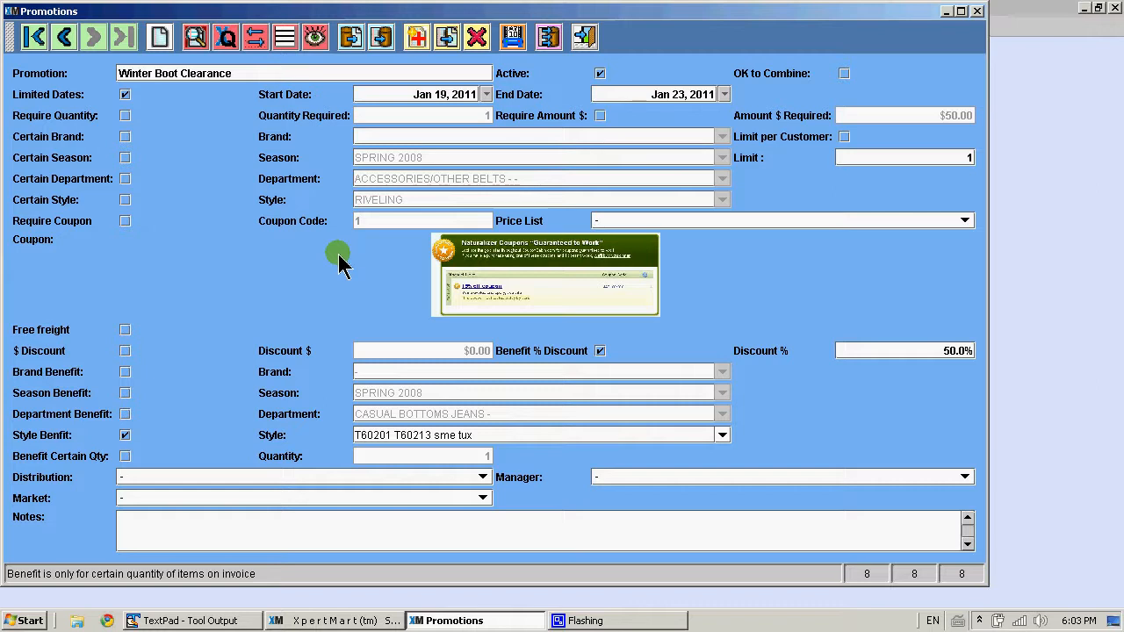
left_click(364, 435)
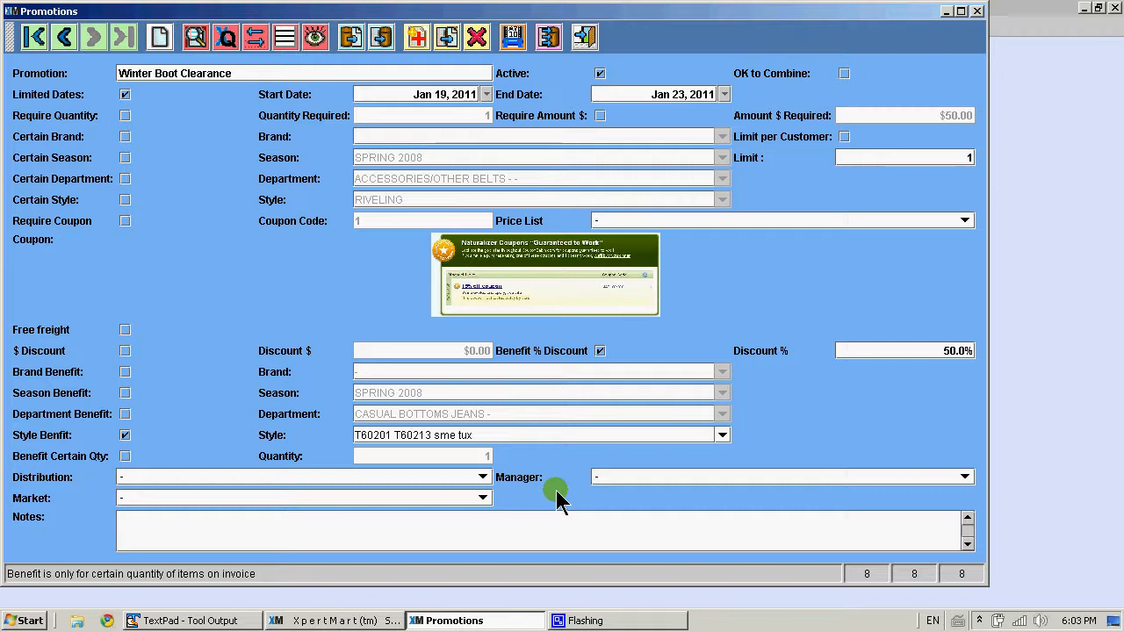
Check the distribution choices, then open the Promotion Distribution catalog to review it and close it
left_click(483, 477)
left_click(483, 477)
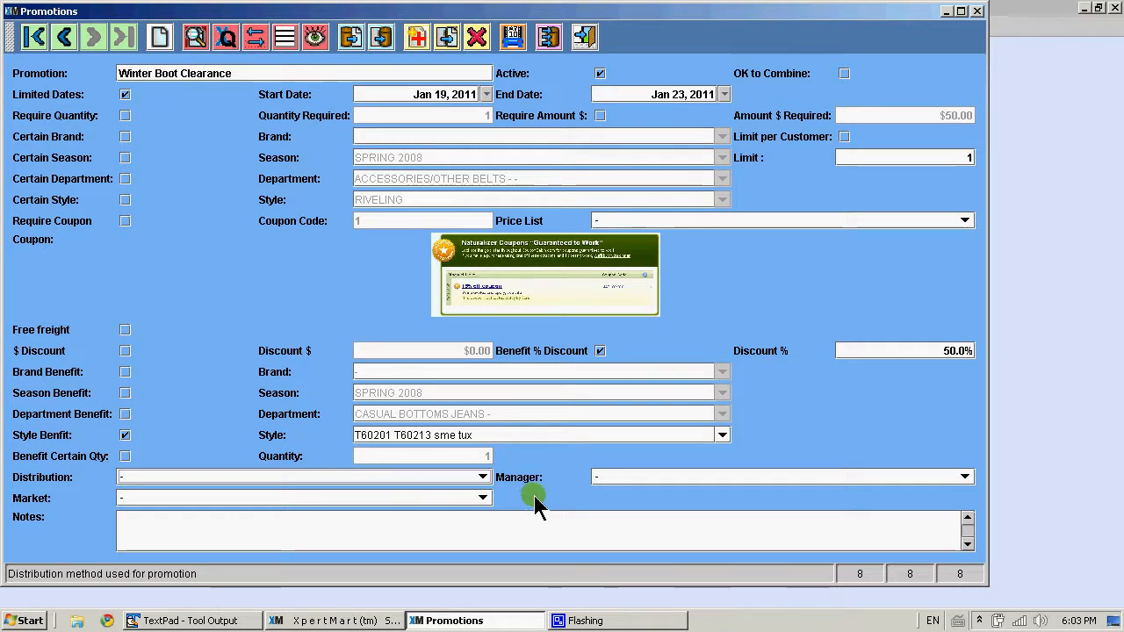
left_click(1016, 239)
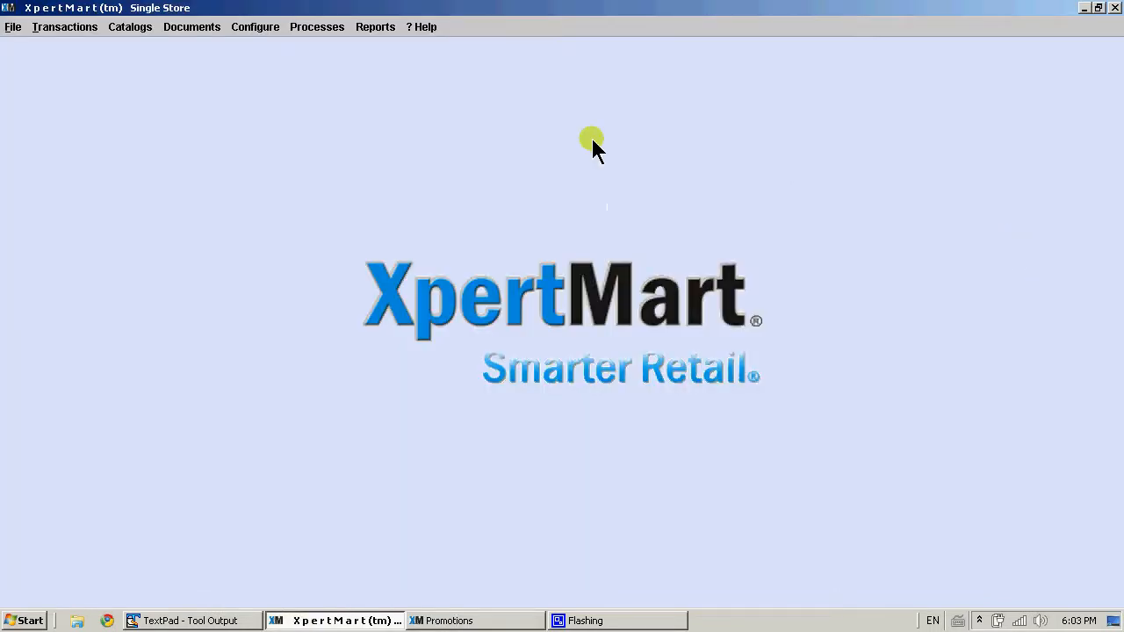
left_click(127, 26)
mouse_move(169, 102)
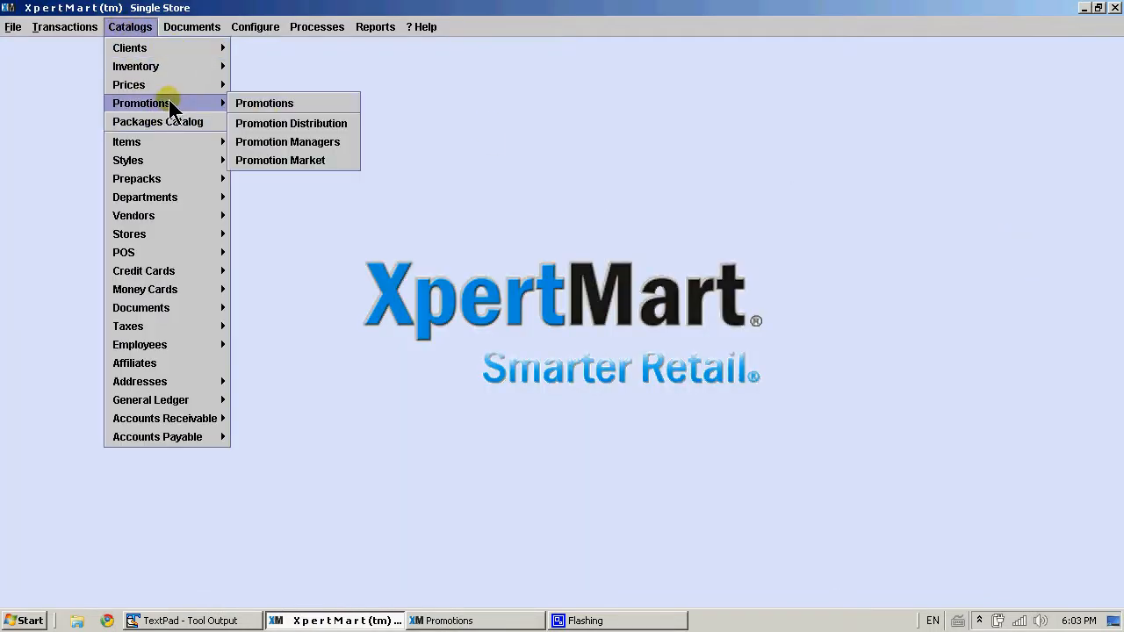
left_click(320, 125)
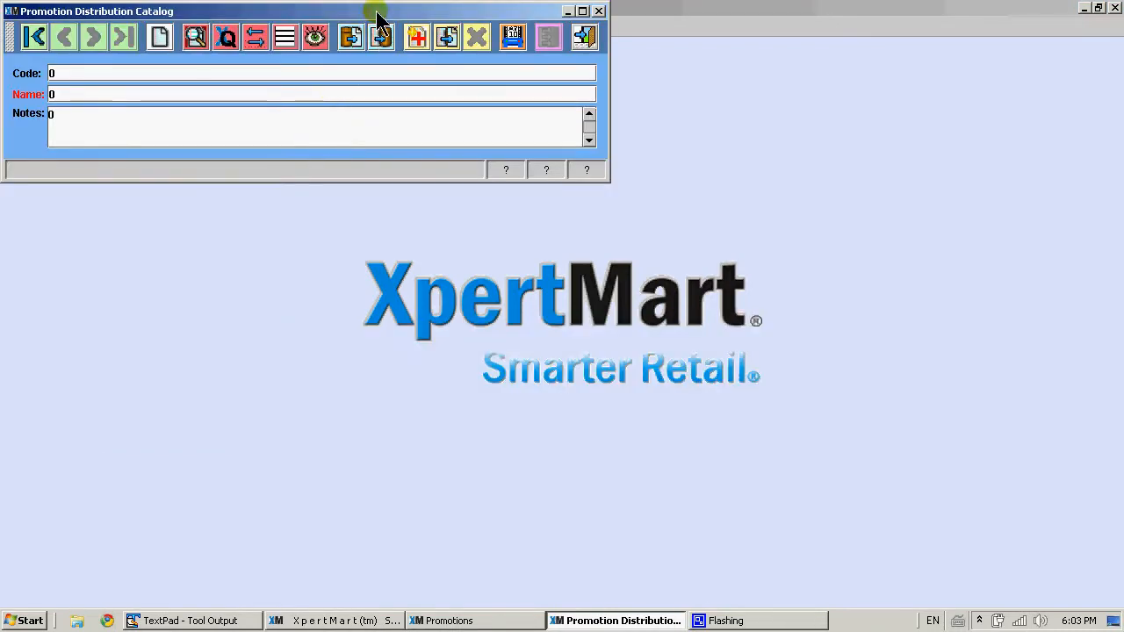
left_click_drag(378, 16, 459, 76)
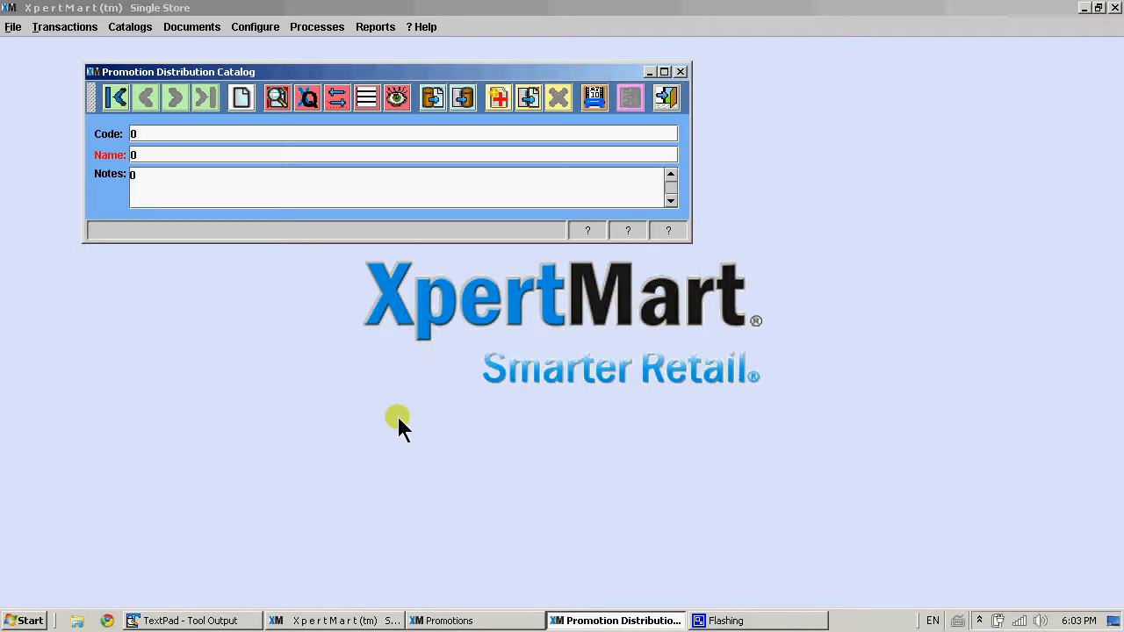
left_click(669, 98)
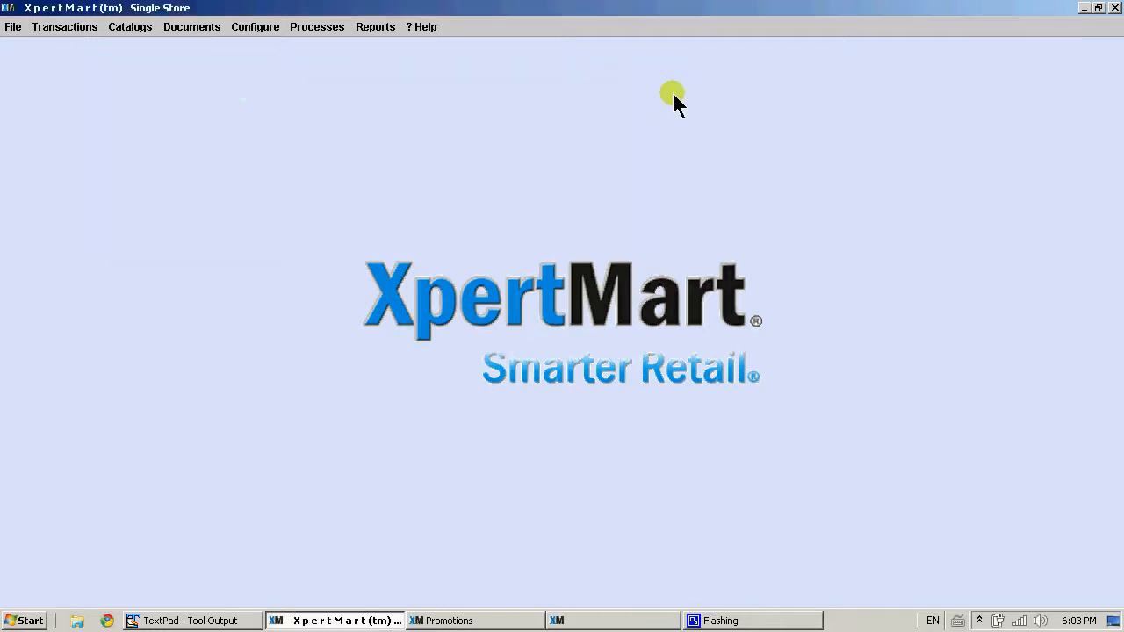
Open the Promotion Managers catalog to review it and close it
left_click(131, 26)
mouse_move(211, 103)
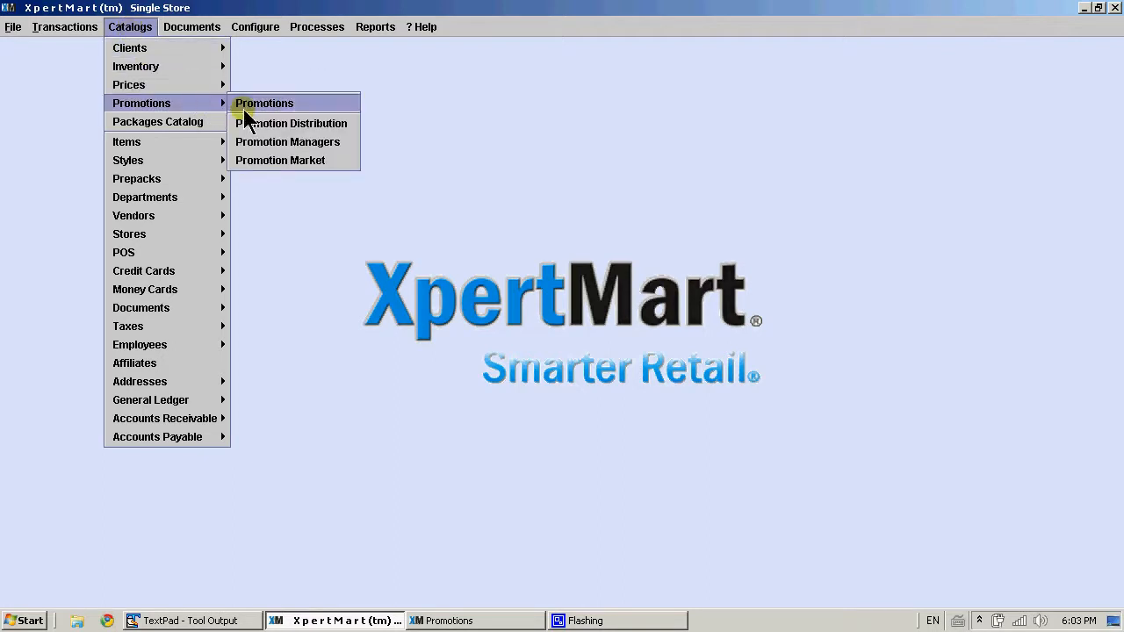
left_click(292, 142)
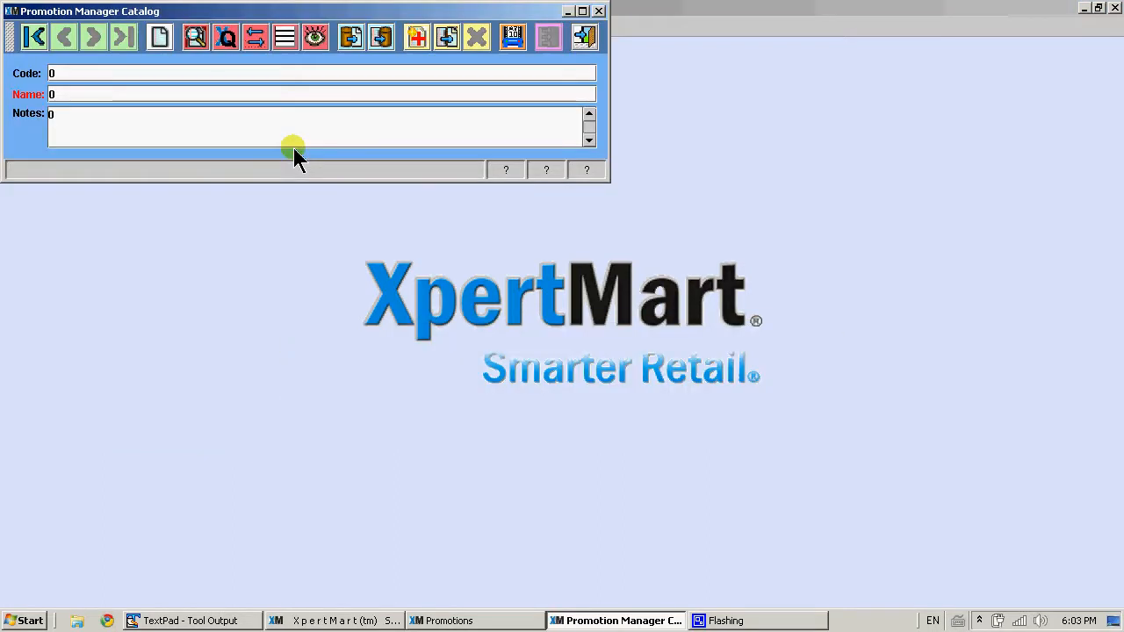
left_click_drag(242, 14, 344, 114)
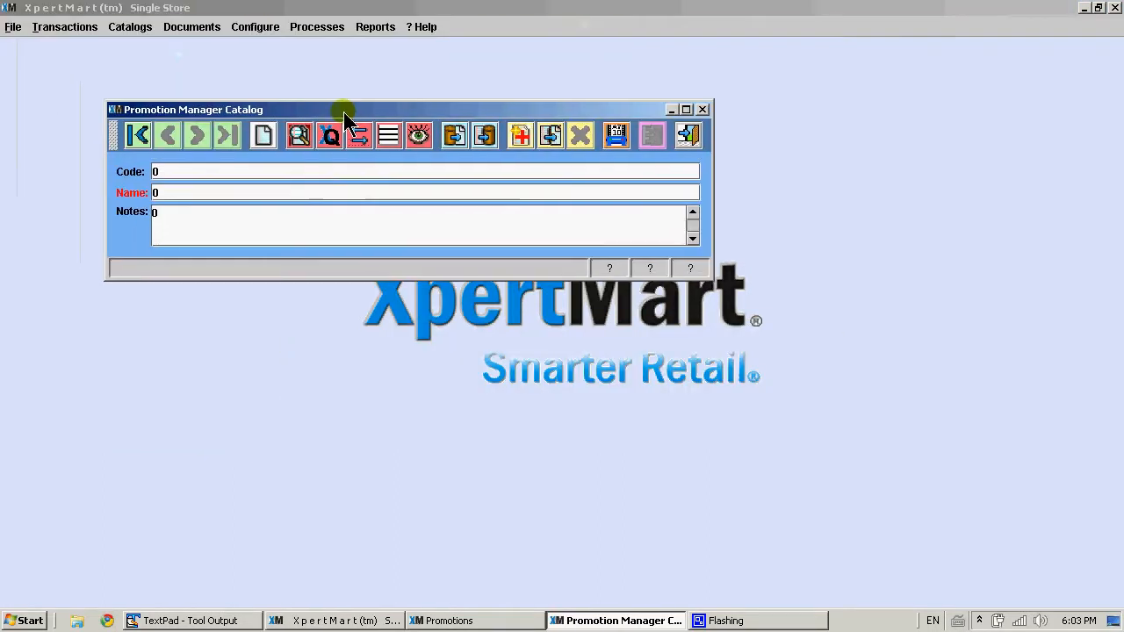
left_click(689, 136)
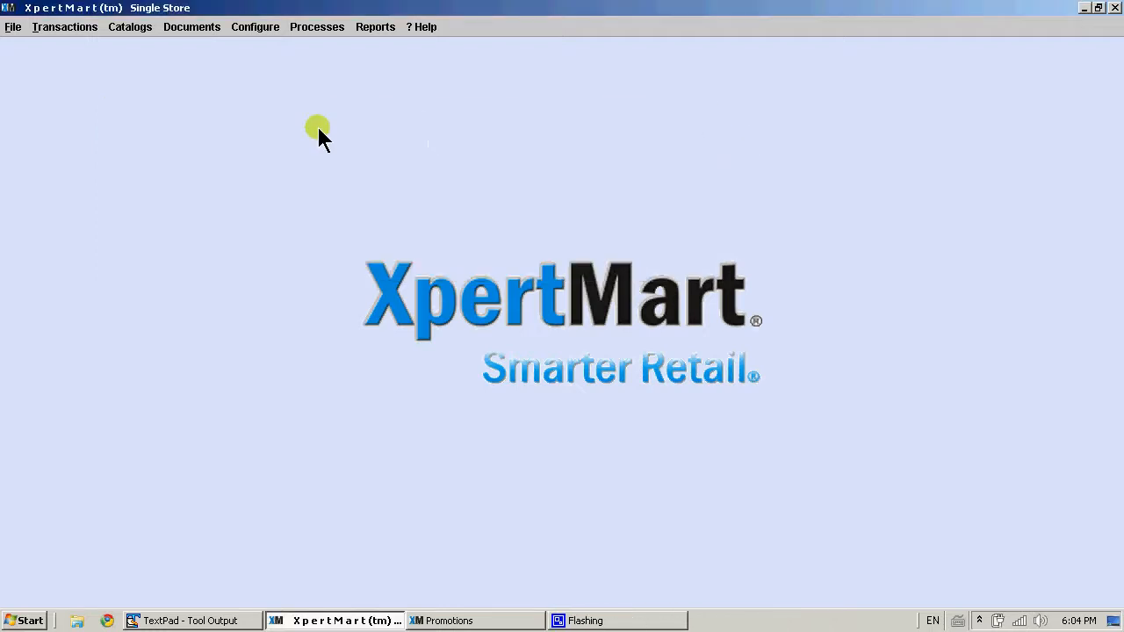
Open the Promotion Market catalog to review it and close it
left_click(141, 30)
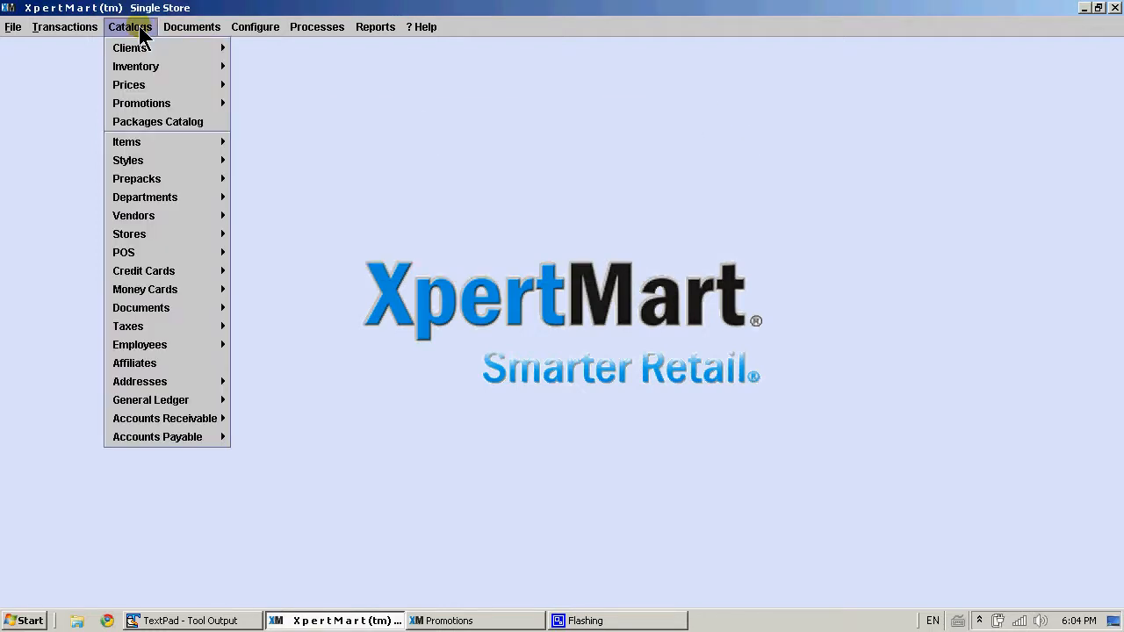
mouse_move(184, 106)
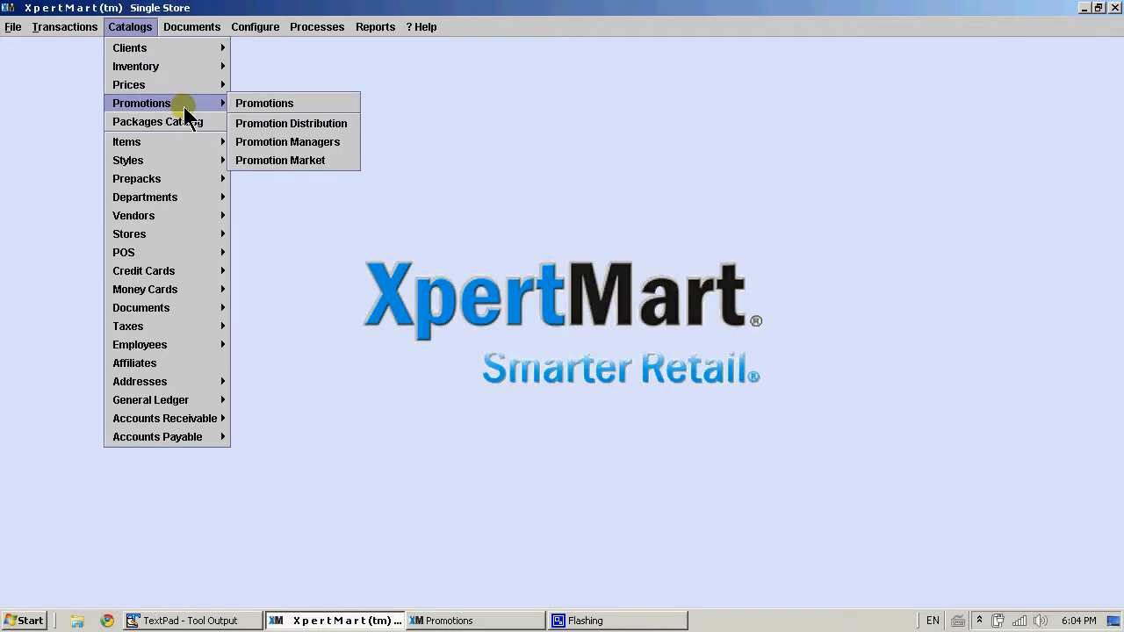
left_click(305, 162)
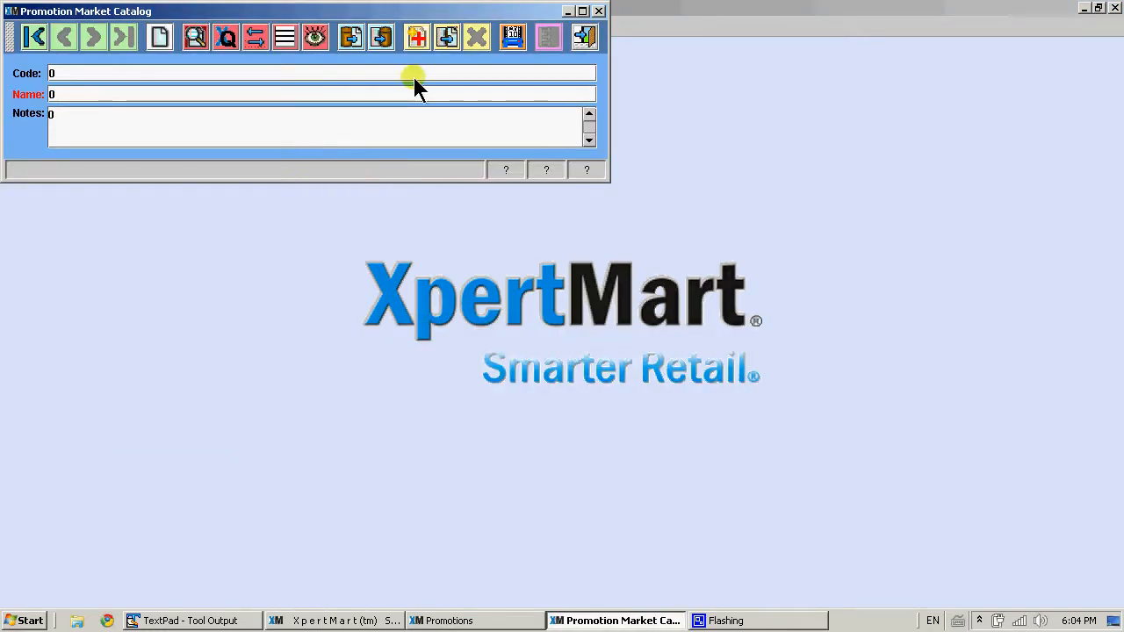
left_click_drag(500, 10, 676, 125)
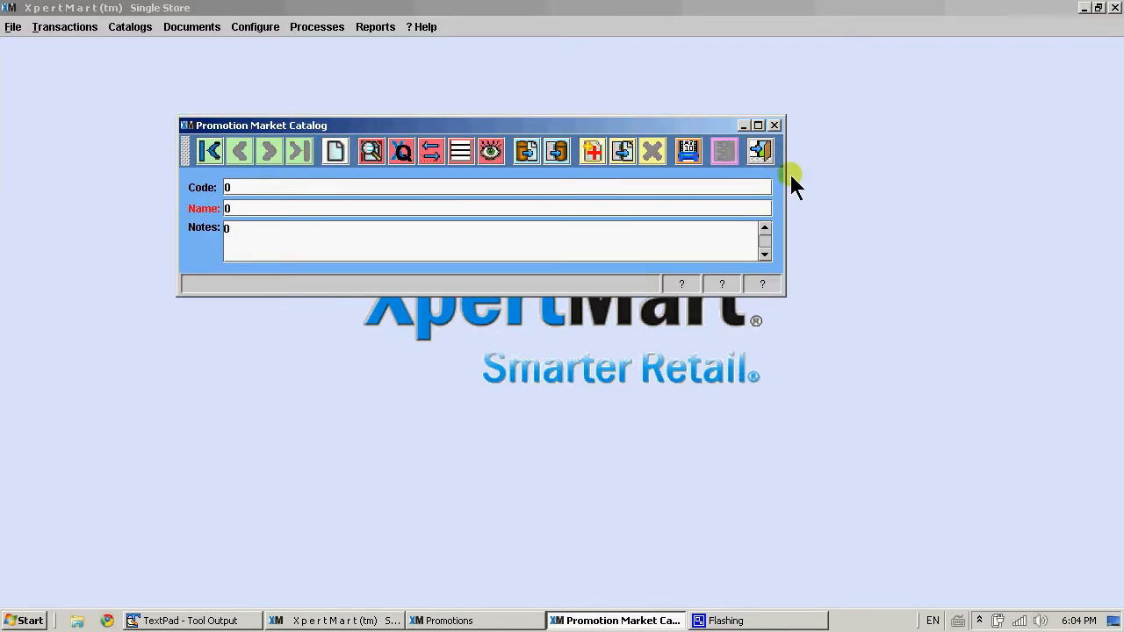
left_click(760, 153)
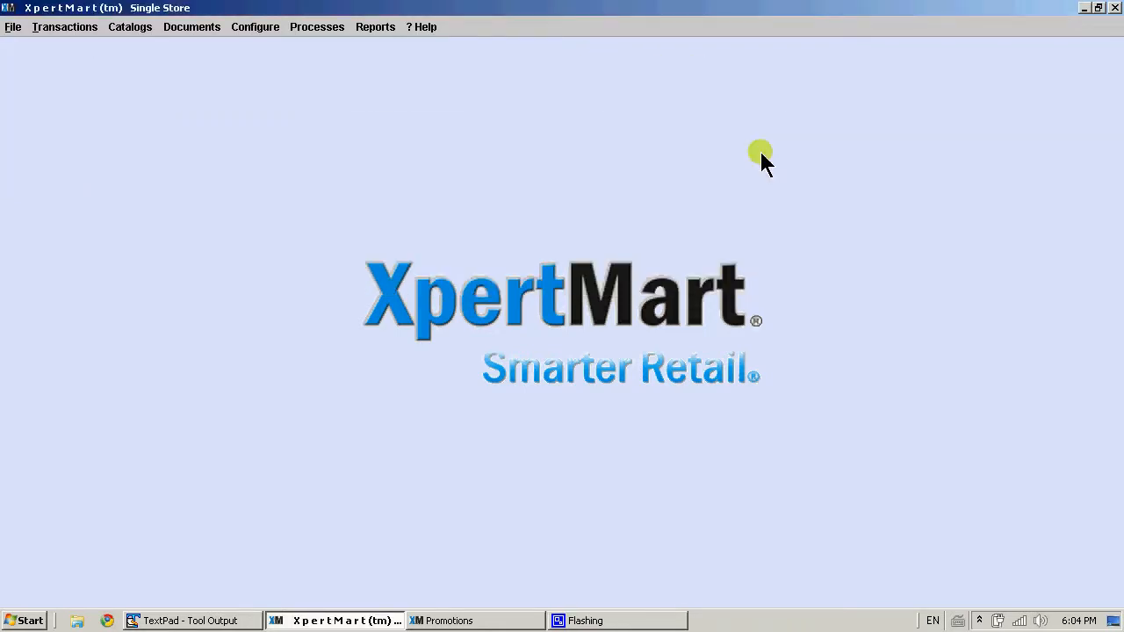
Return to the promotion and enter the note "This is just a sample promotion."
left_click(612, 620)
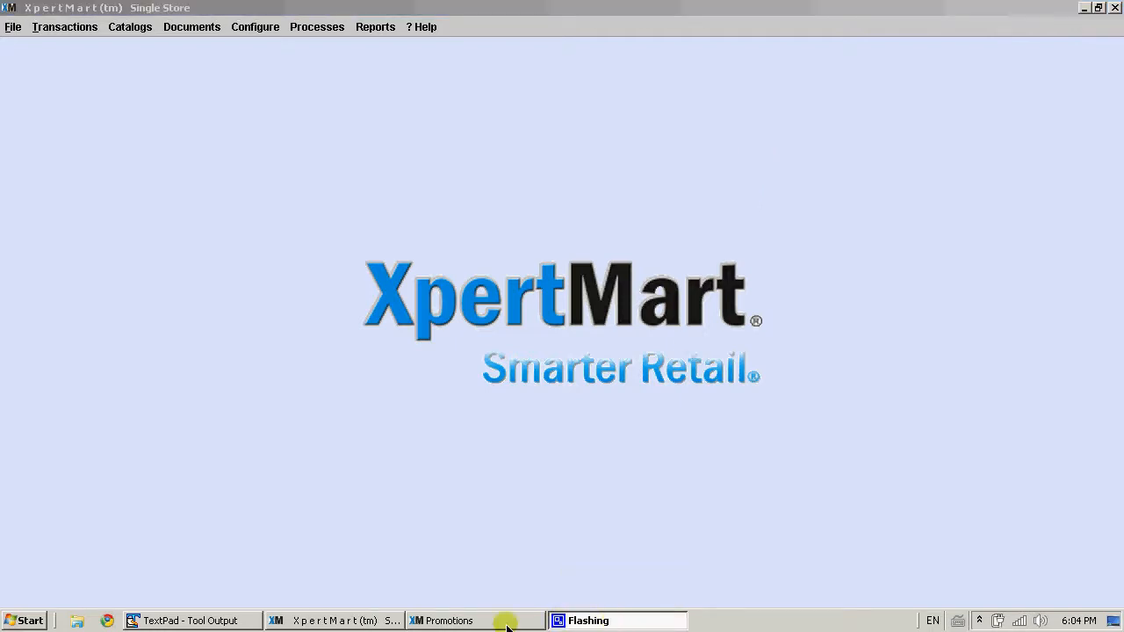
left_click(506, 625)
left_click(439, 586)
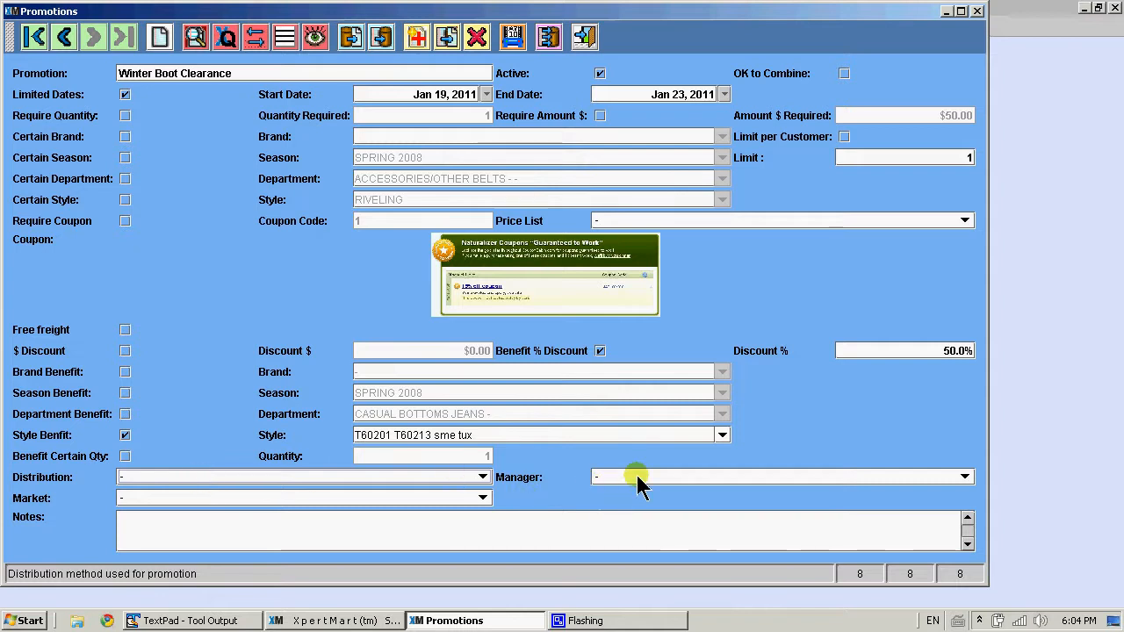
left_click(422, 532)
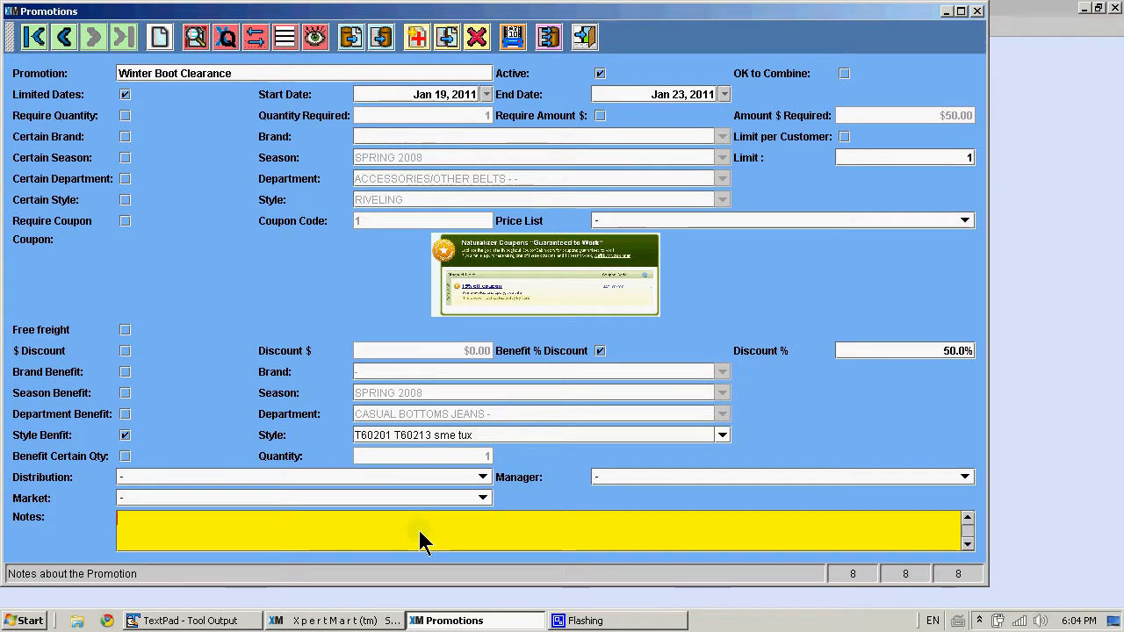
type("This is just a sample")
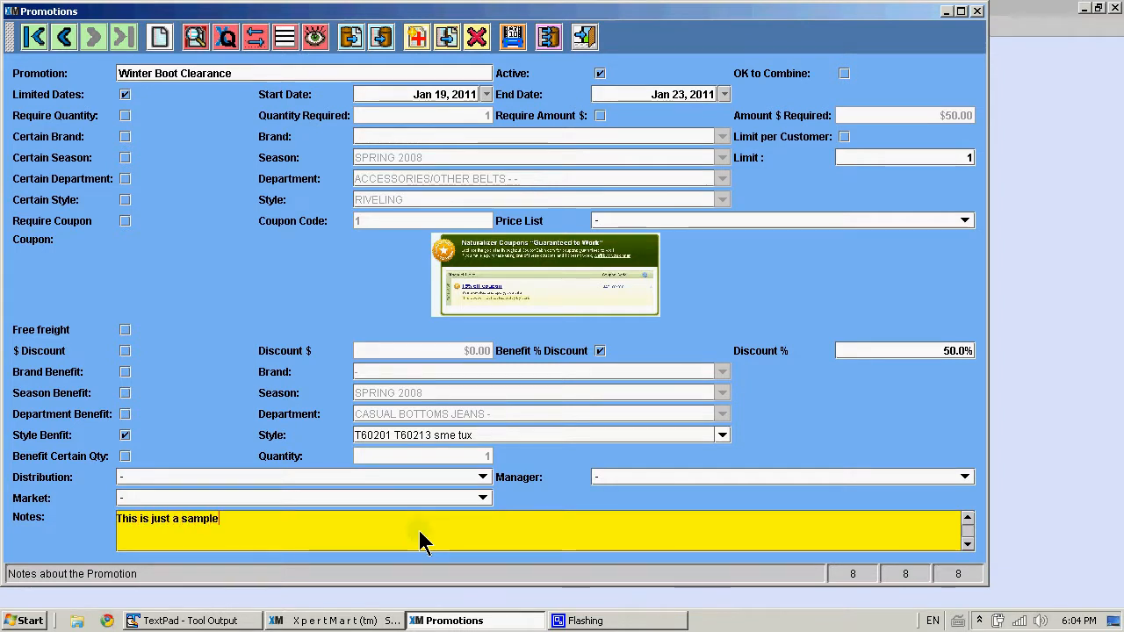
type(" promotion.")
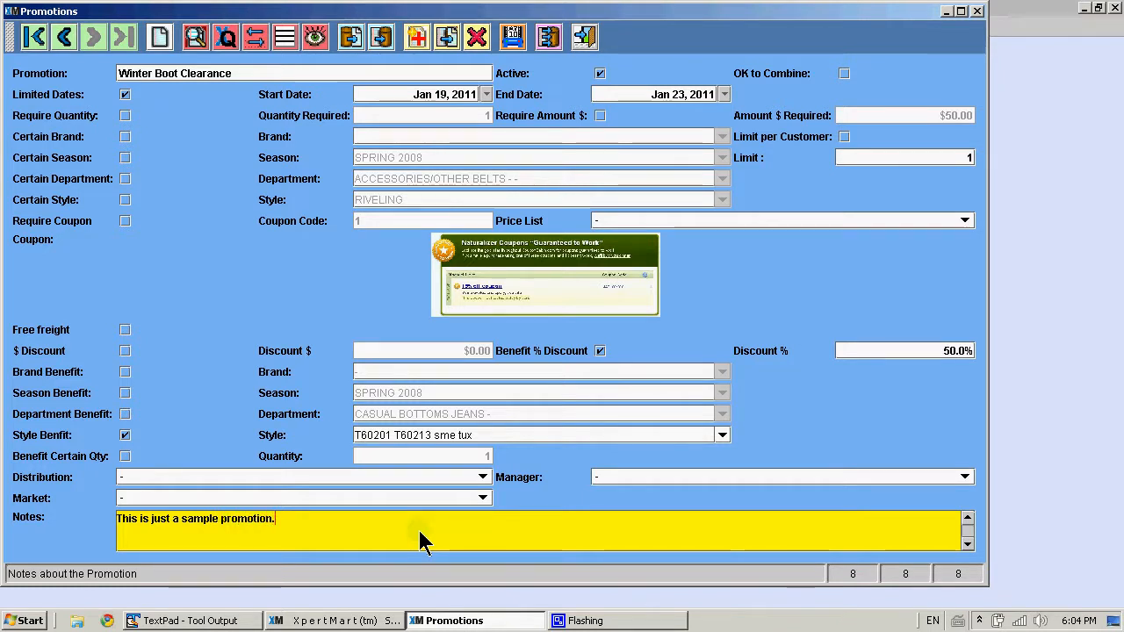
key("Tab")
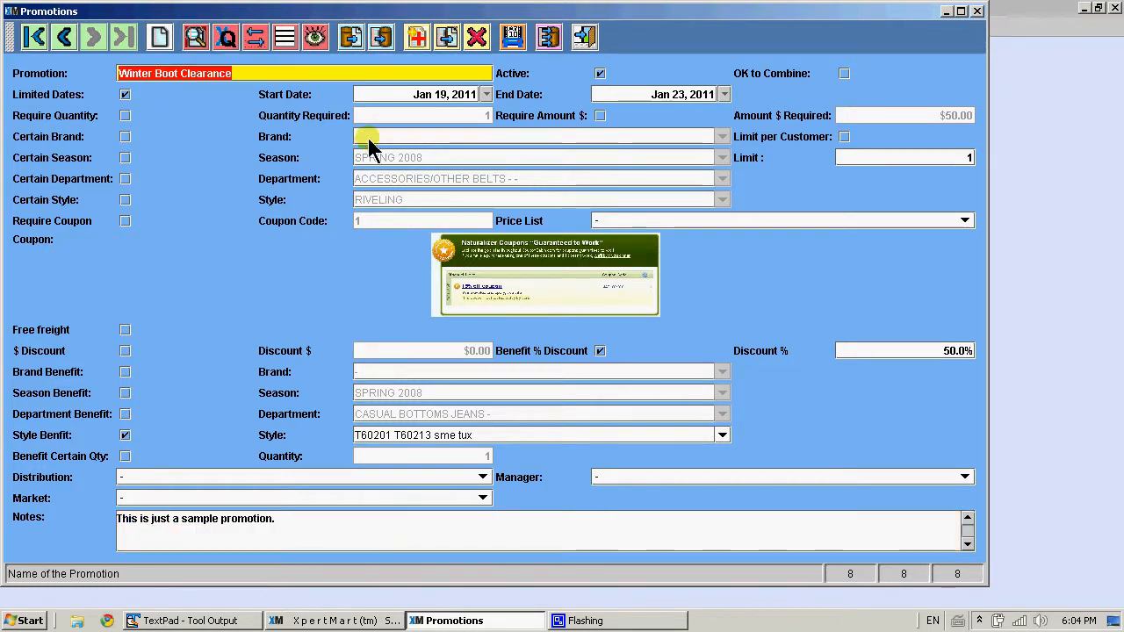
Close the Promotions window
left_click(285, 266)
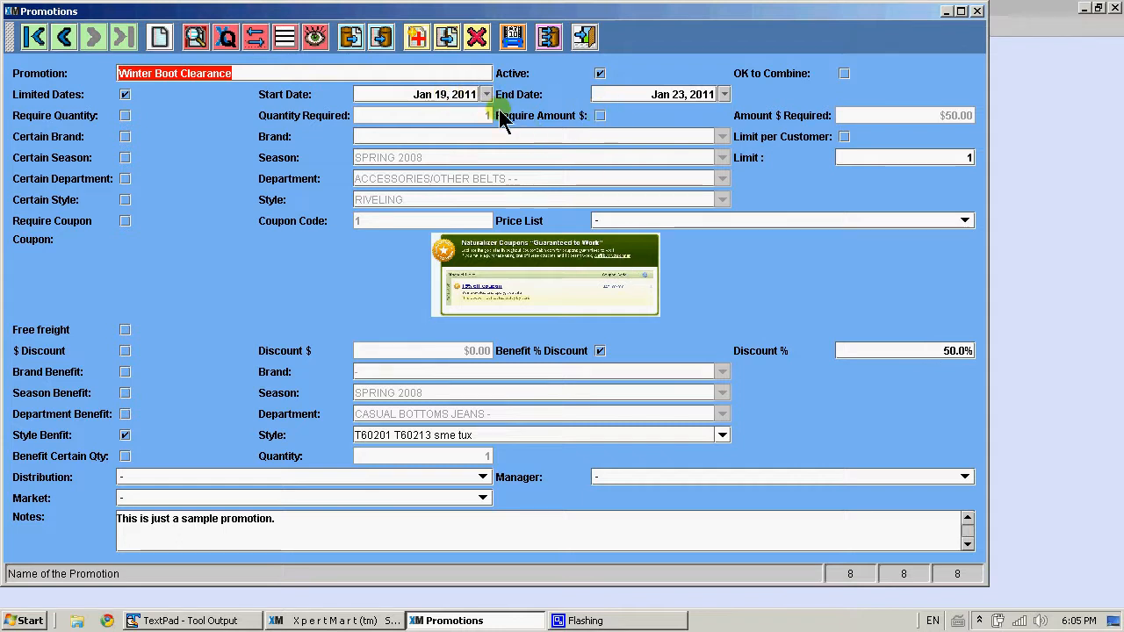
left_click(882, 356)
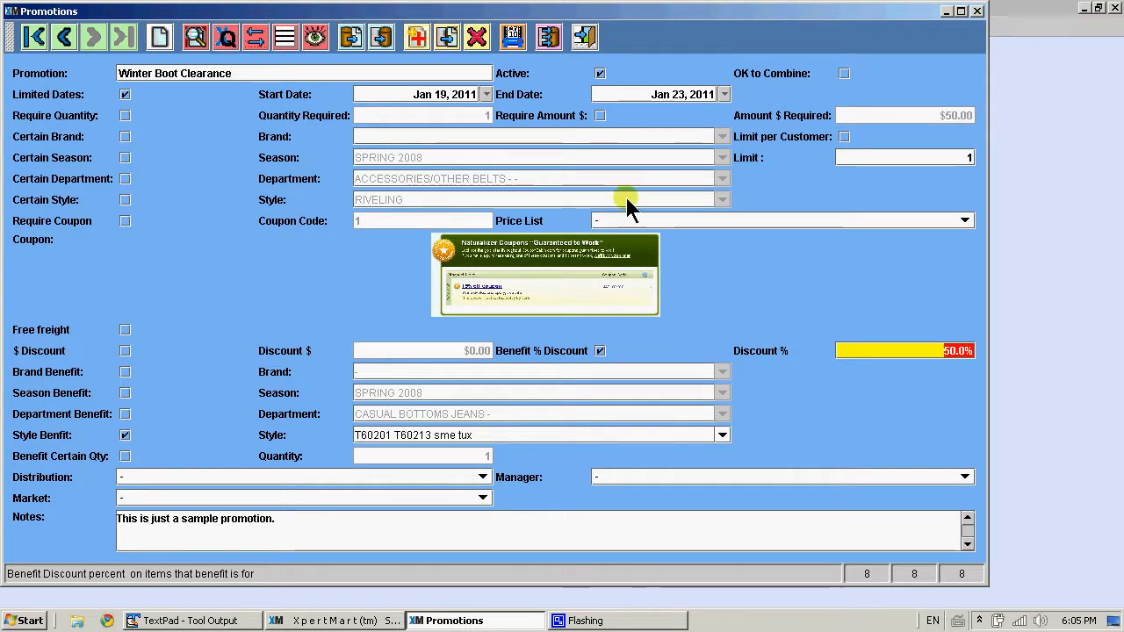
left_click(976, 10)
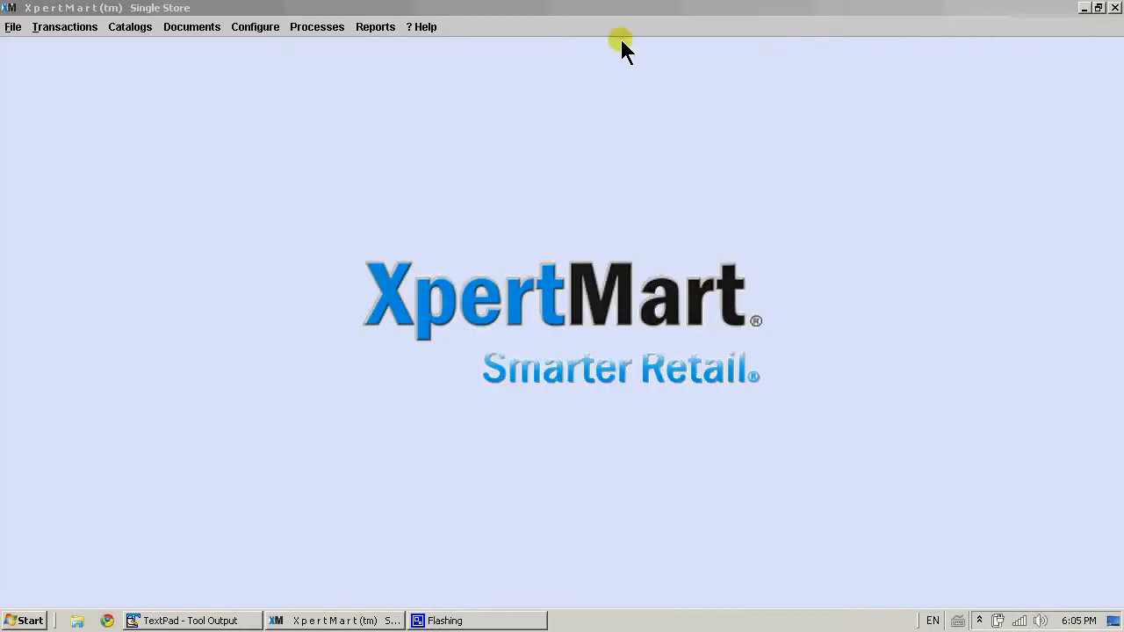
Open the station configuration's POS settings to review the option to ask if promotions should be applied to sales, then cancel
left_click(274, 28)
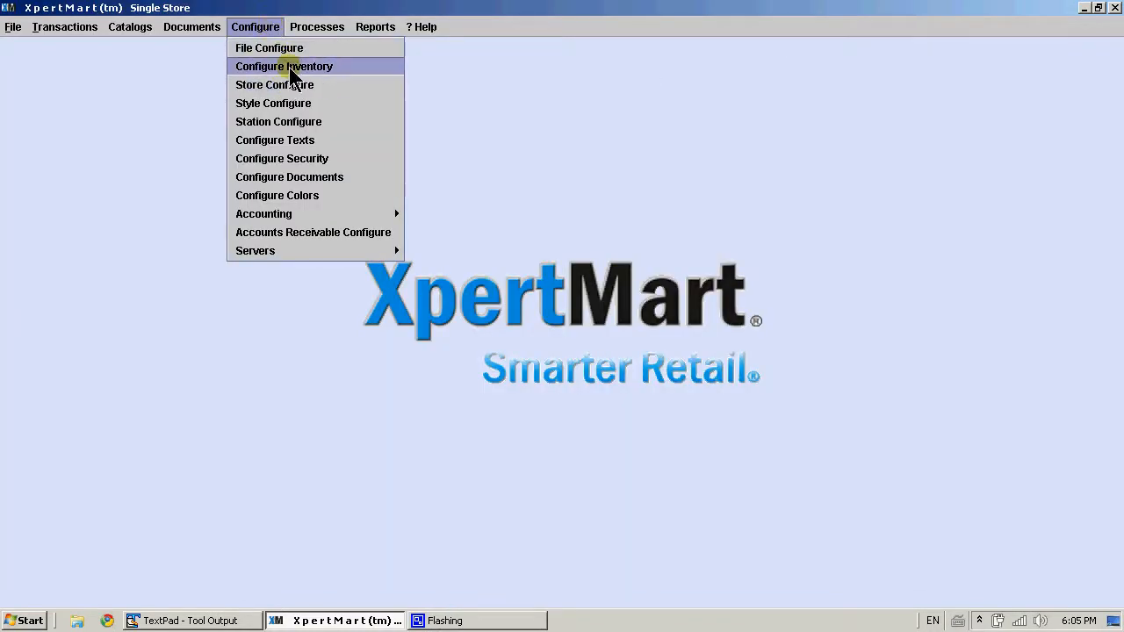
left_click(305, 121)
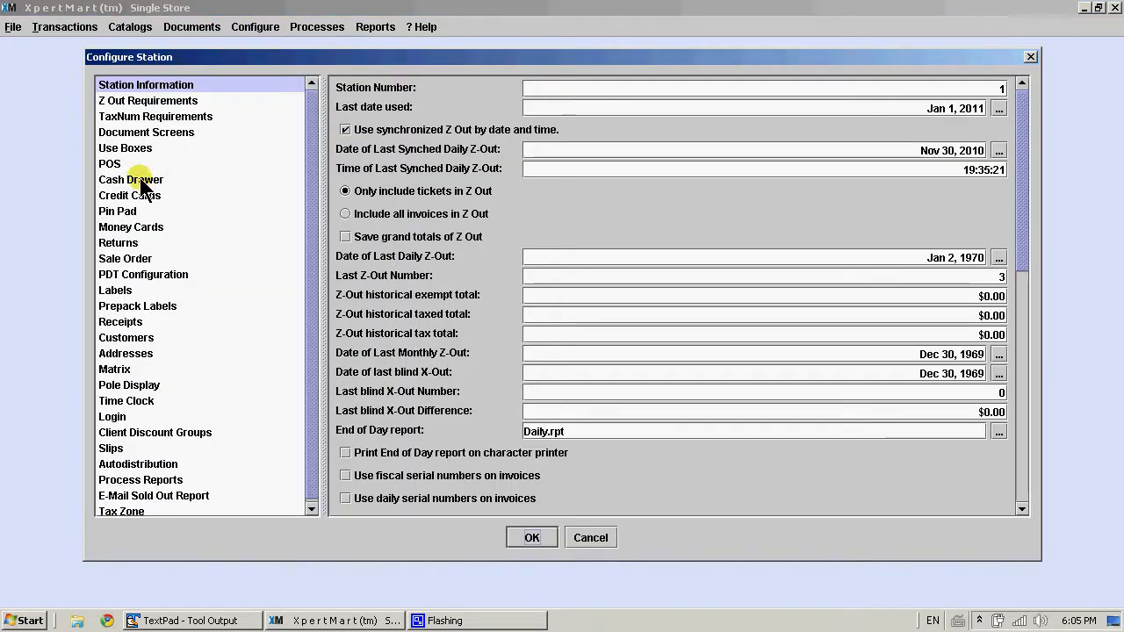
left_click(136, 163)
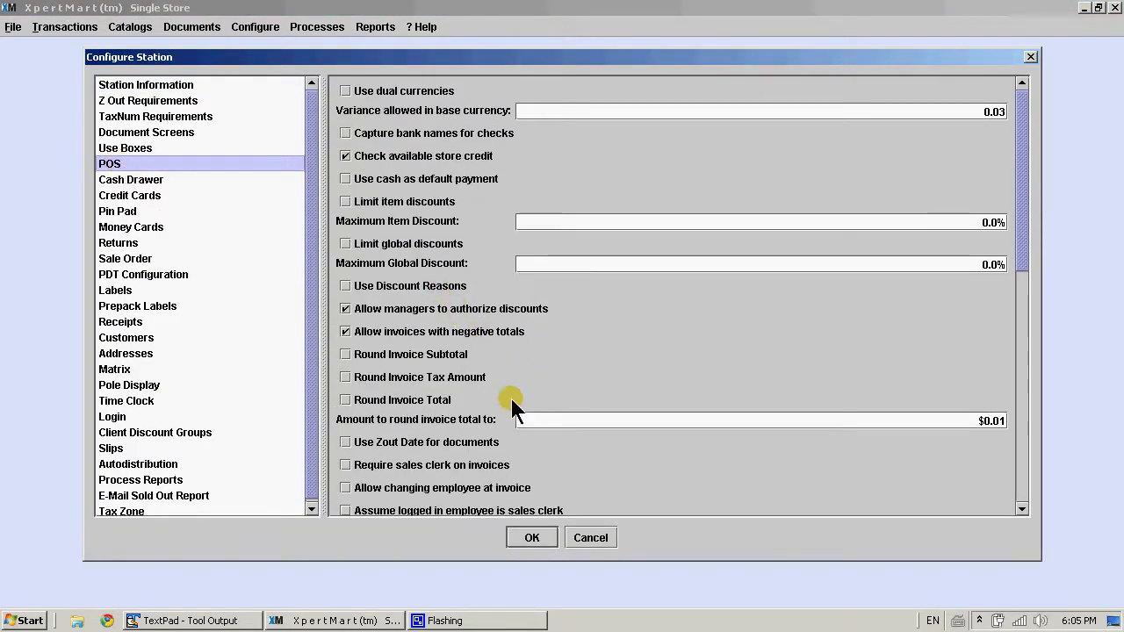
left_click(1020, 508)
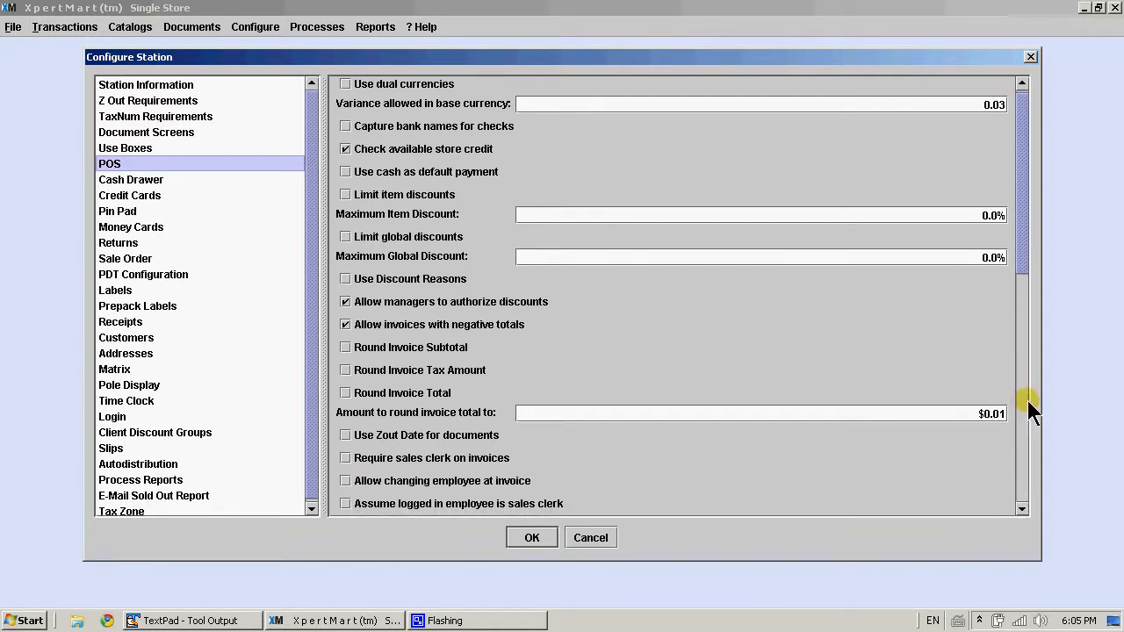
left_click_drag(1024, 251, 1040, 475)
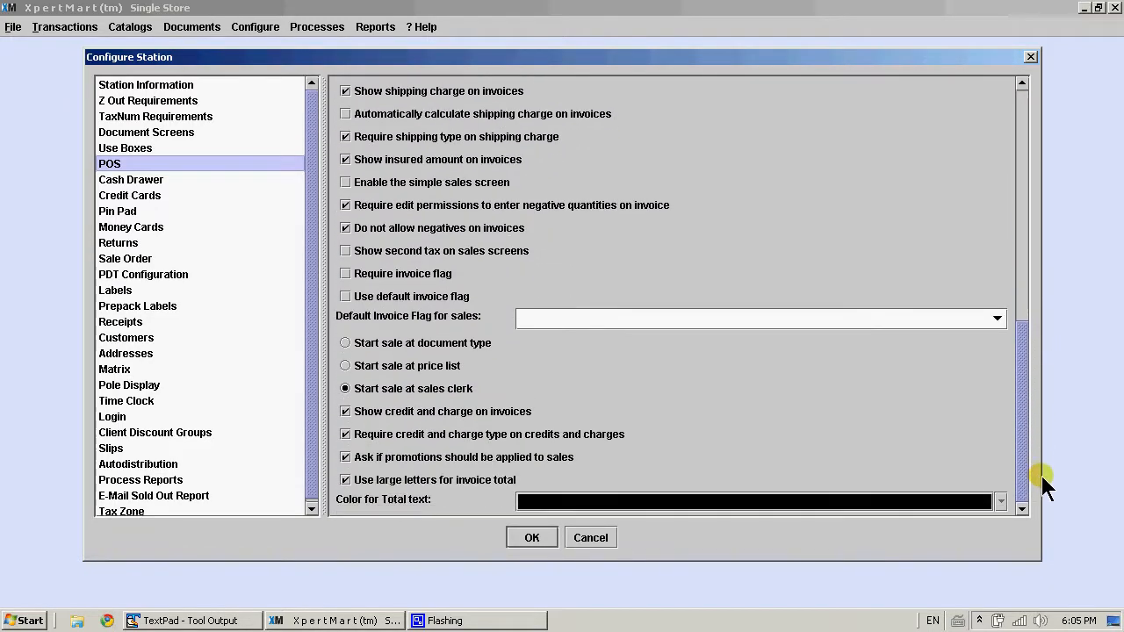
left_click(488, 456)
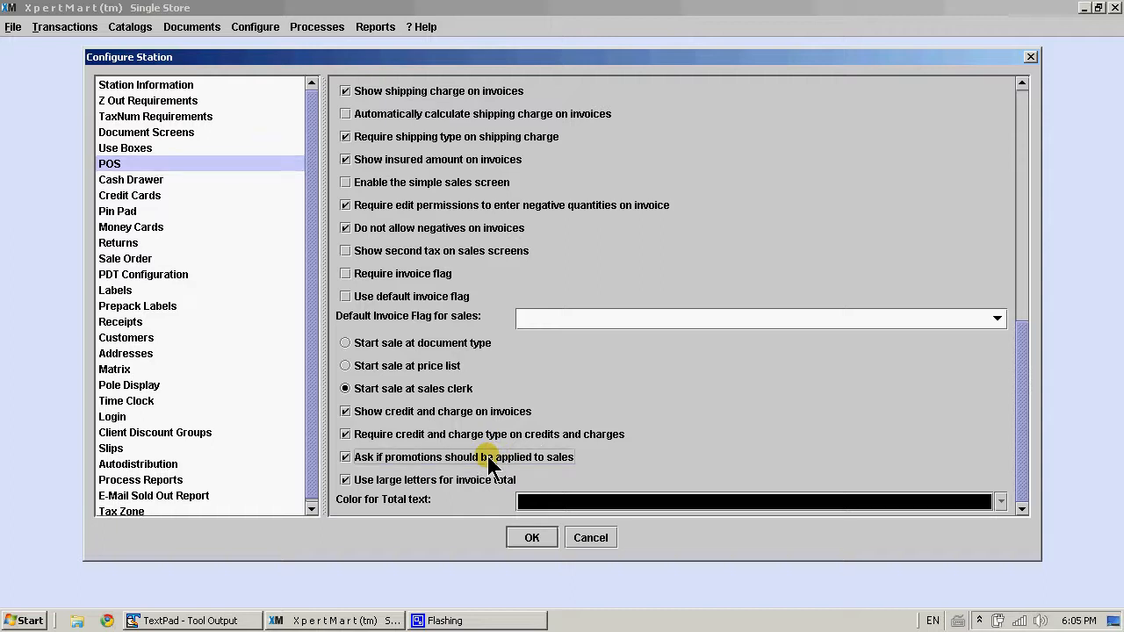
left_click(487, 455)
left_click(589, 537)
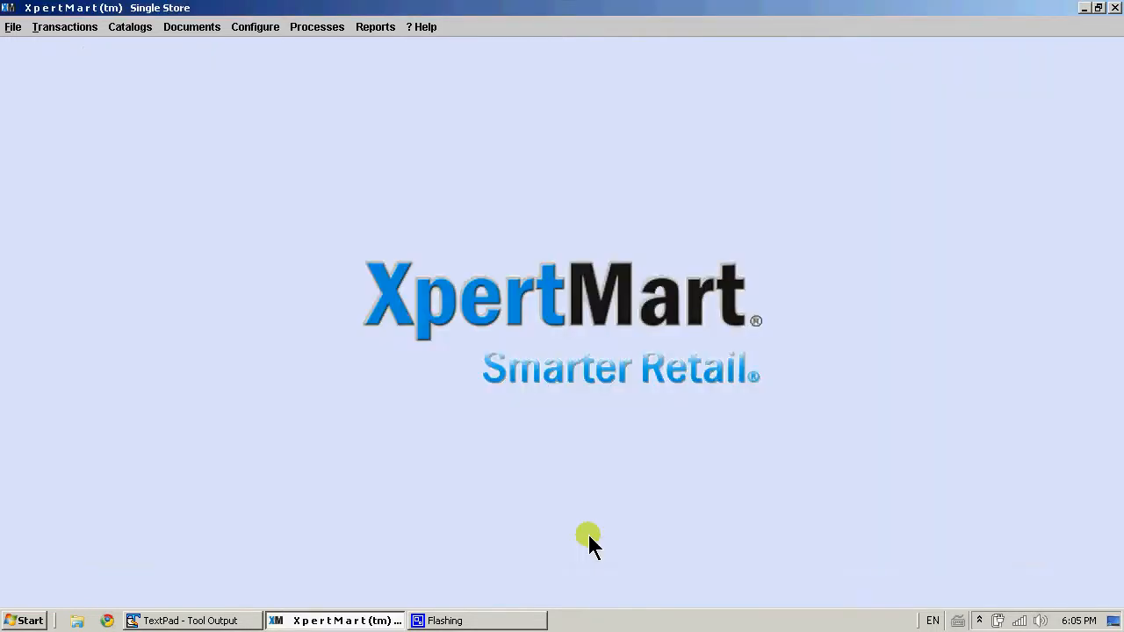